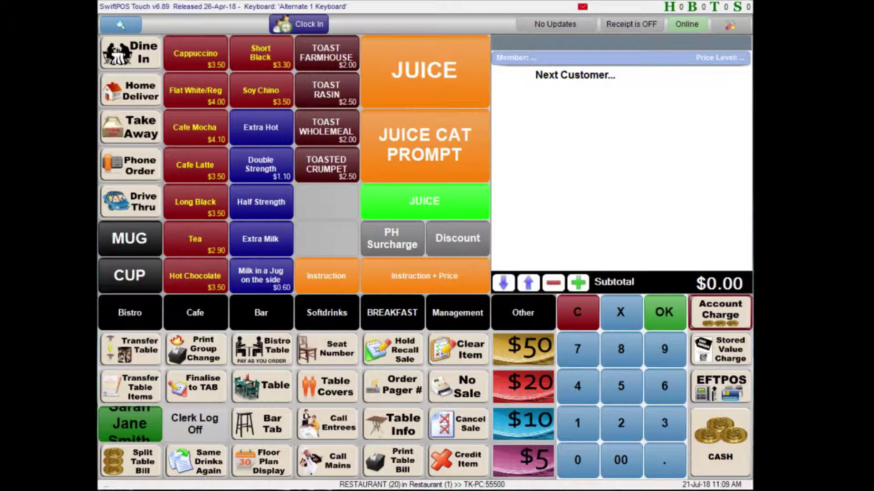
# - Open Terminal Settings from Basic Tools and show the Reports section's Report Options
pyautogui.click(729, 76)
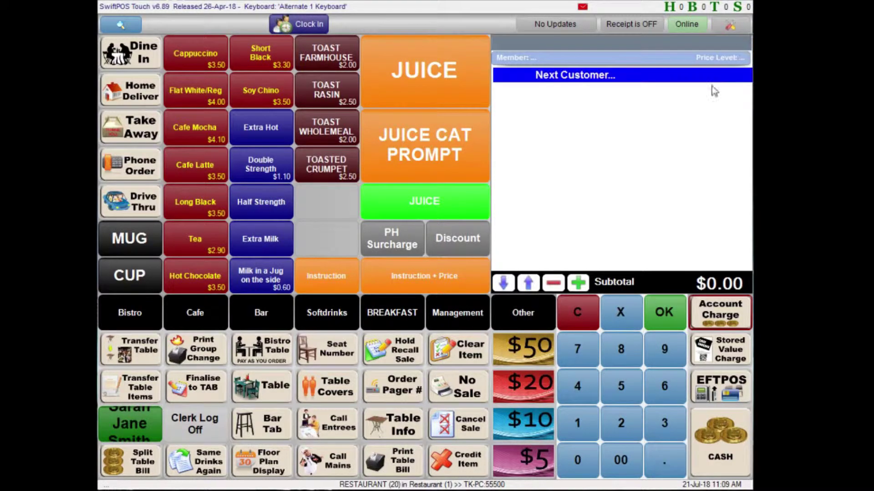
pyautogui.click(740, 29)
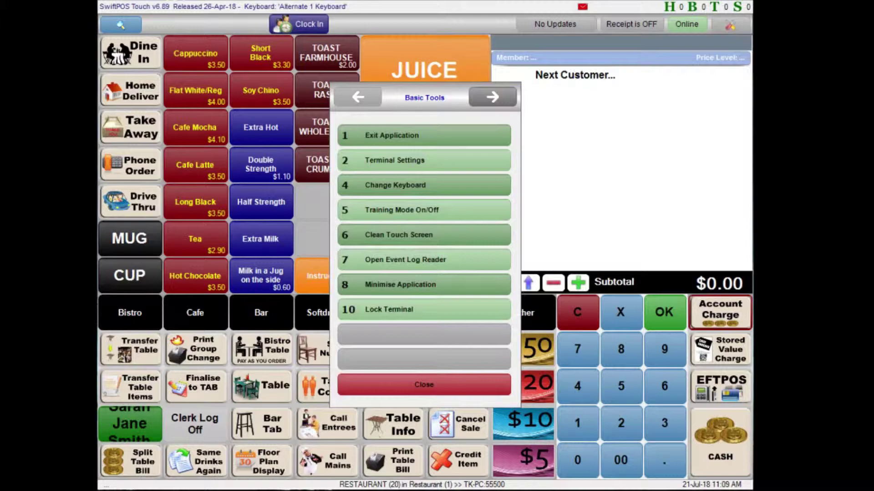
pyautogui.click(423, 166)
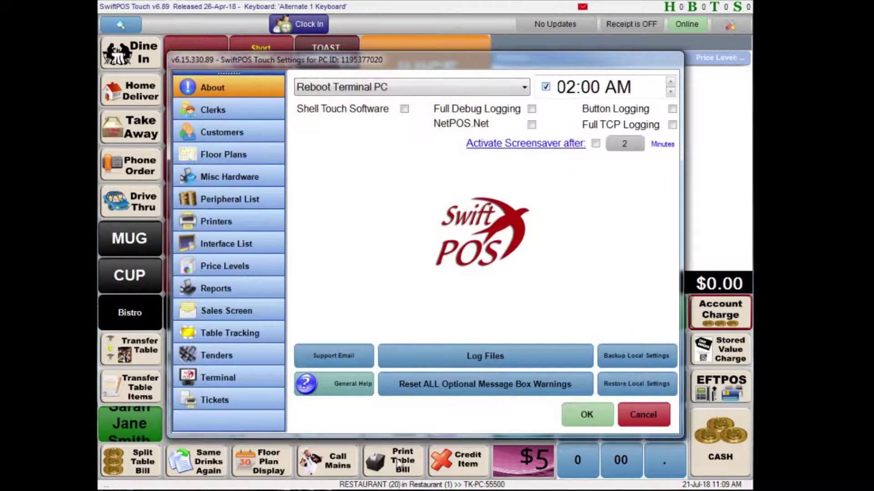
pyautogui.click(227, 291)
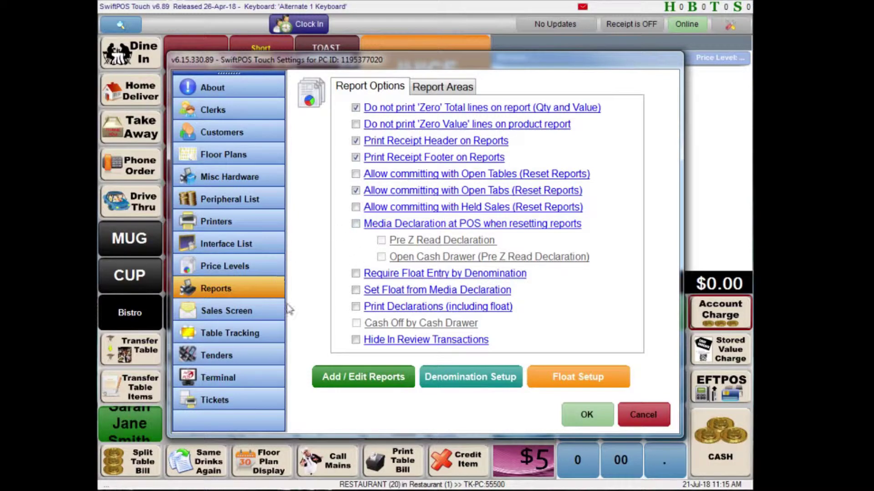
# - Open Add / Edit Reports and view X Read and Z Read, Daily and Weekly, returning to X Read (Daily)
pyautogui.click(365, 386)
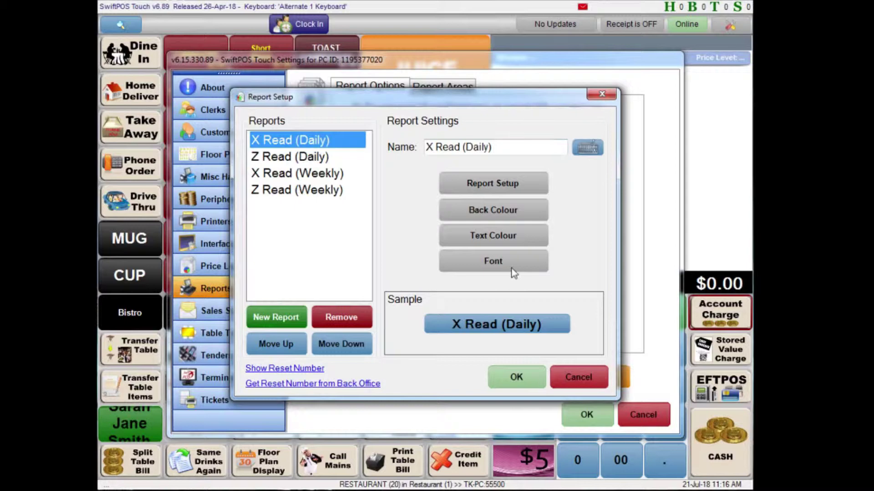
pyautogui.click(316, 160)
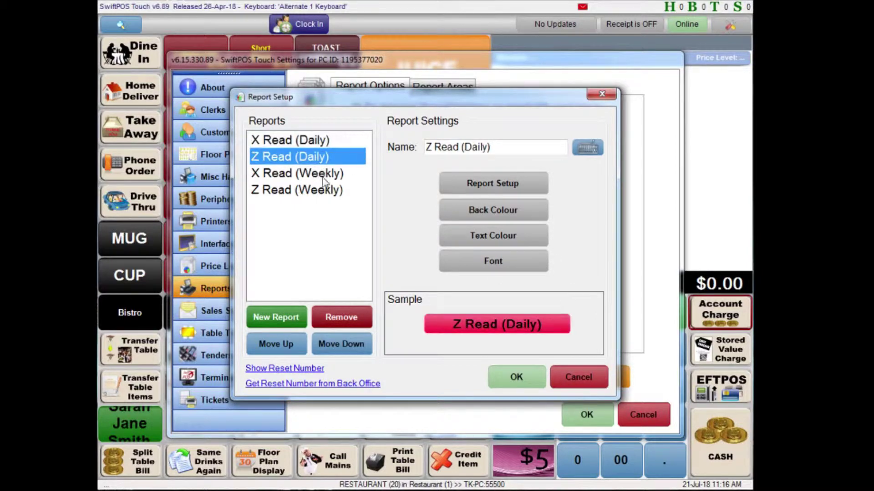
pyautogui.click(324, 181)
pyautogui.click(329, 199)
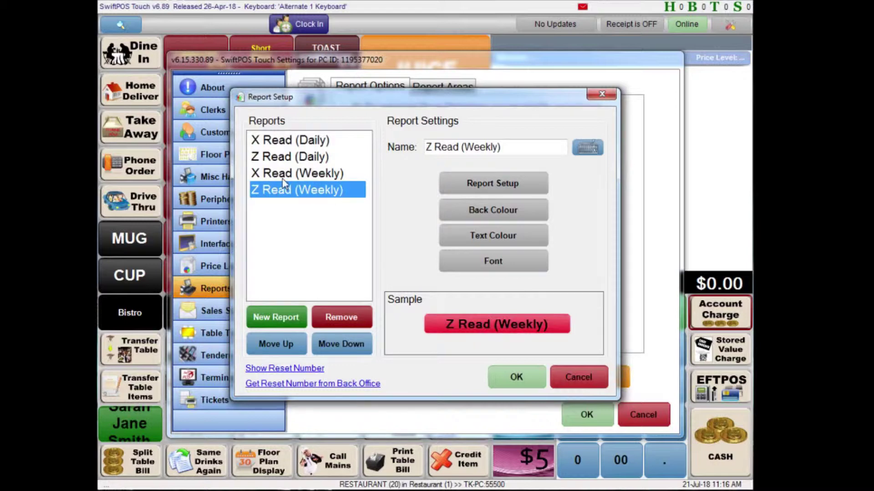
pyautogui.click(366, 244)
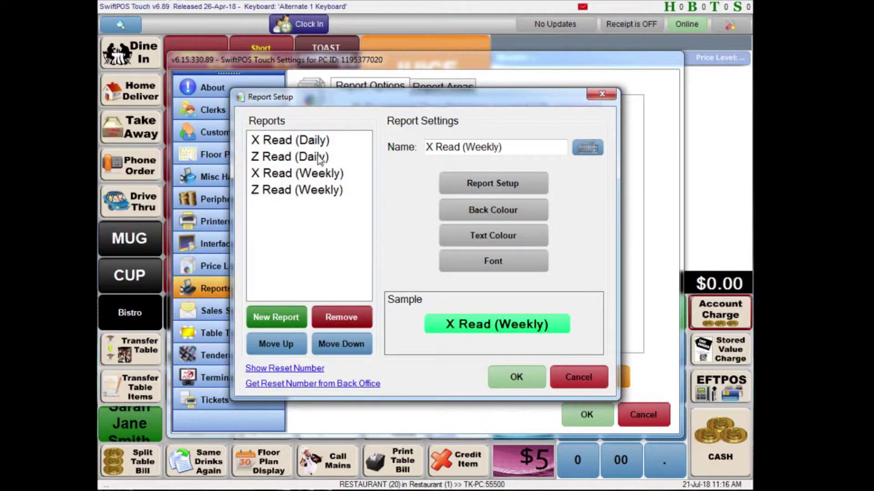
pyautogui.click(286, 143)
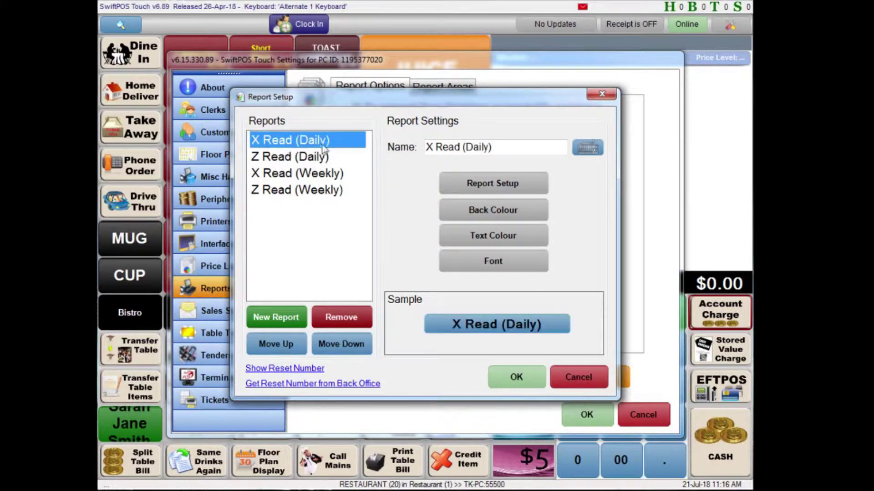
pyautogui.click(290, 157)
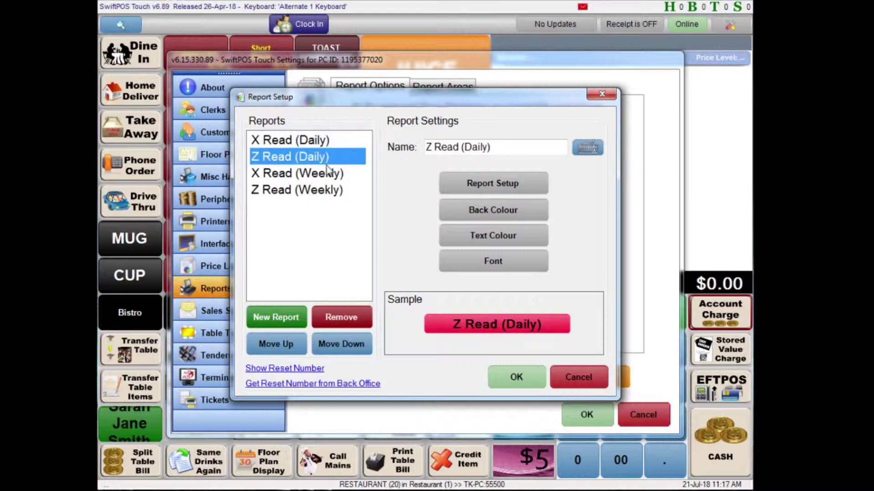
pyautogui.click(355, 310)
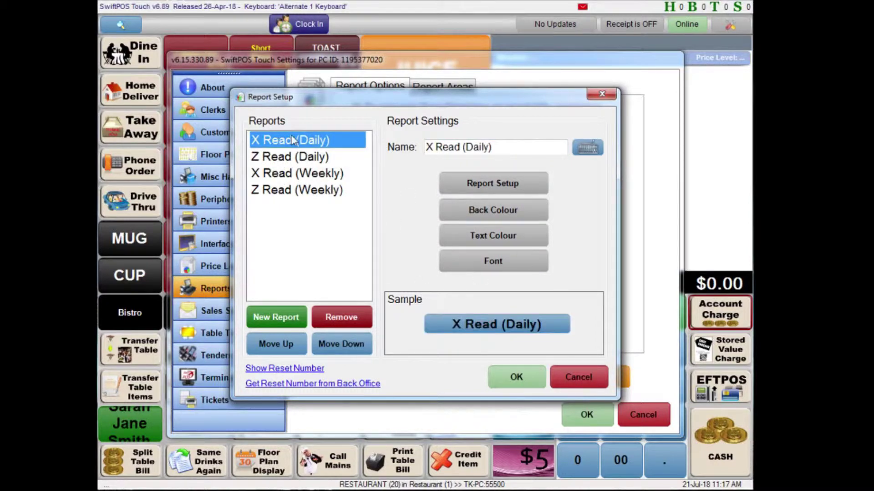
pyautogui.click(314, 175)
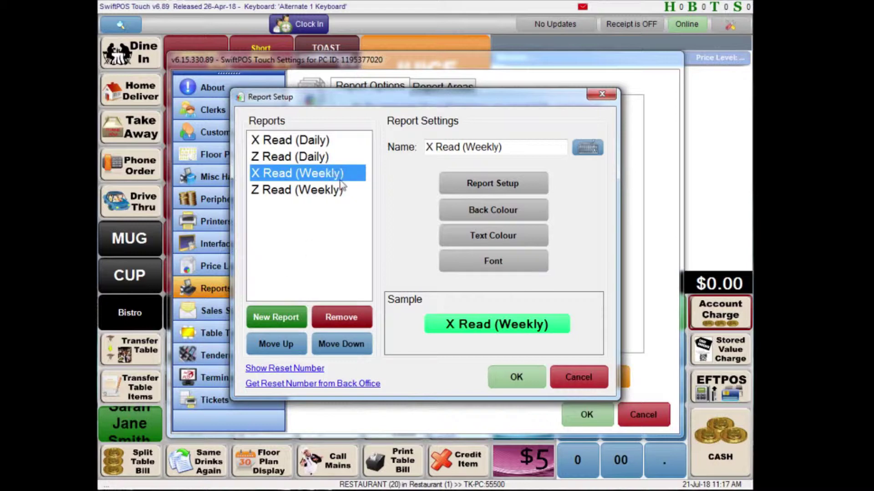
pyautogui.click(285, 158)
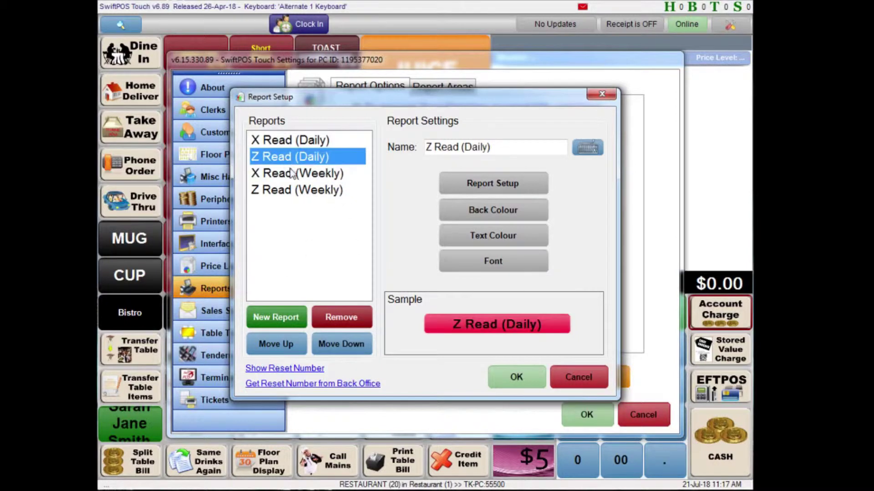
pyautogui.click(294, 194)
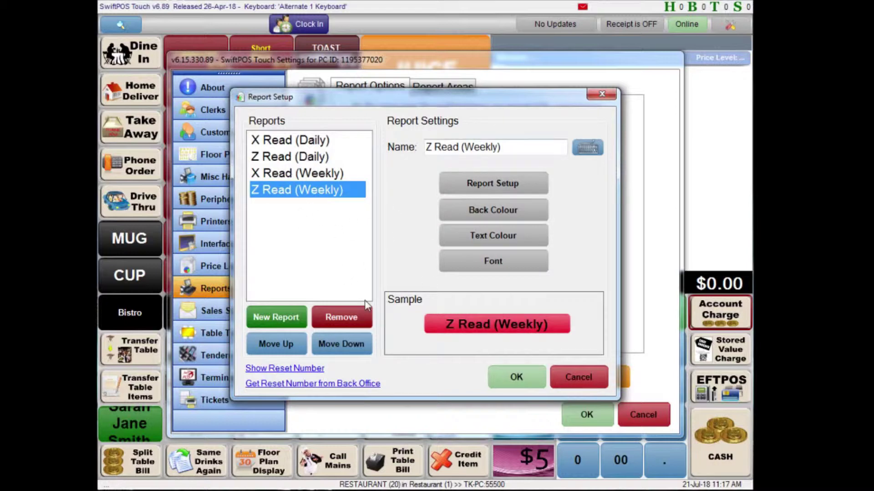
pyautogui.press('Home')
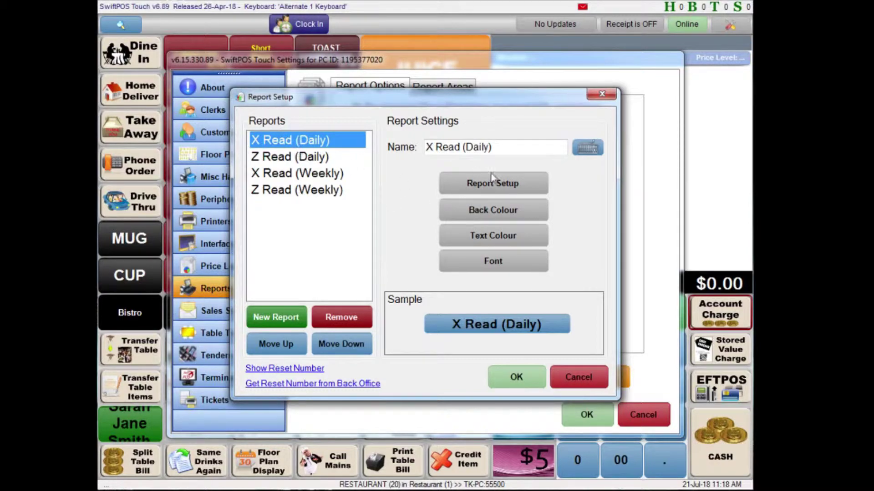
# - Open X Read (Daily) Report Setup and review its assigned Media, Fixed and Tax Totals
pyautogui.click(505, 187)
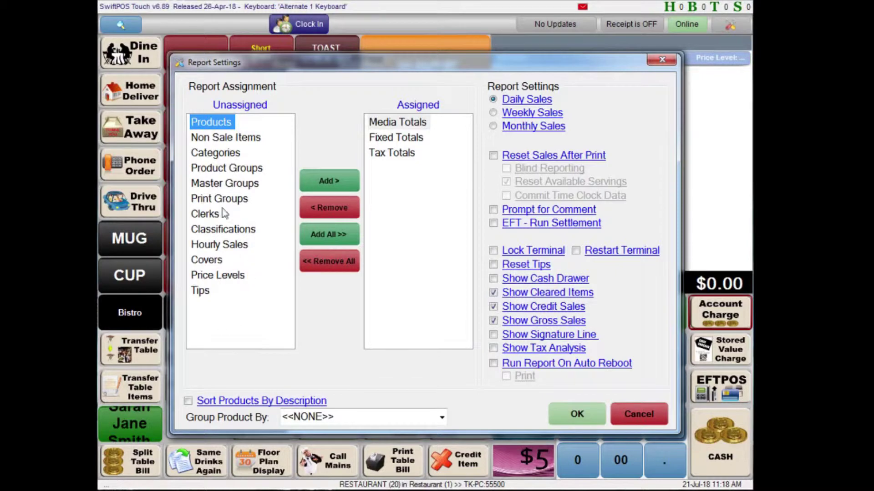
pyautogui.click(421, 121)
pyautogui.click(413, 139)
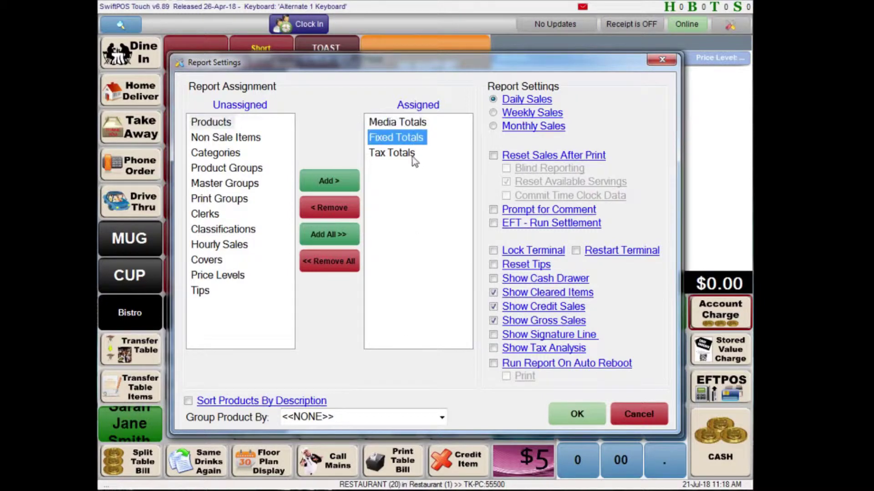
pyautogui.click(413, 156)
pyautogui.click(399, 274)
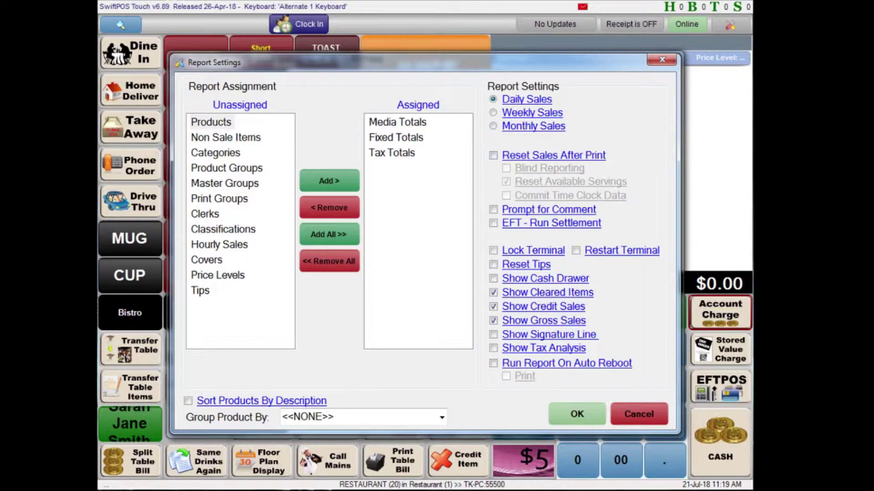
pyautogui.click(414, 124)
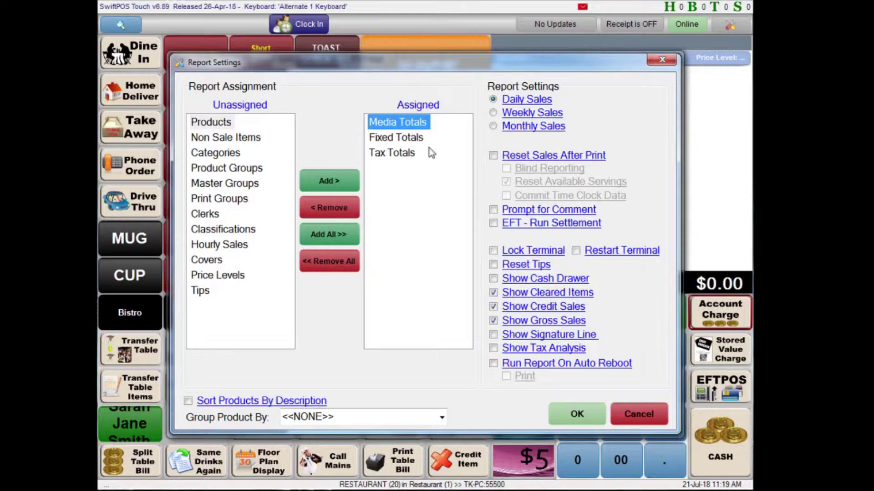
pyautogui.click(415, 141)
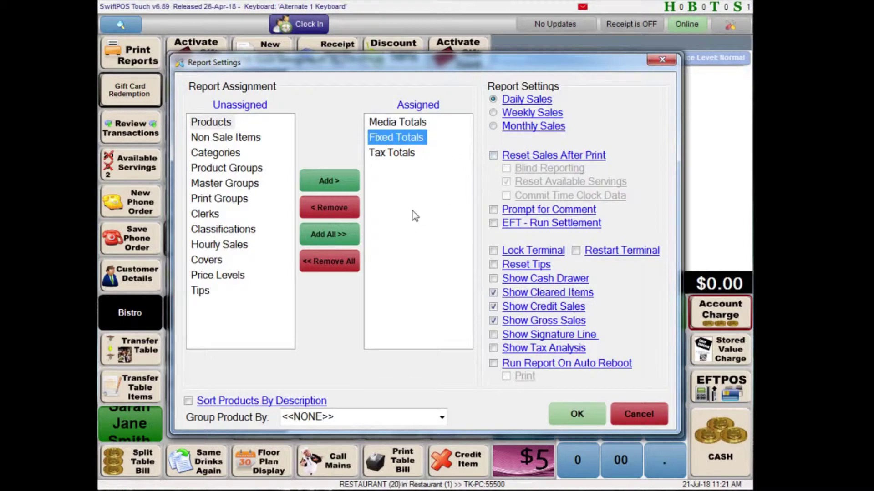
# - Assign Clerks to the daily report's sections after reviewing Tax Totals
pyautogui.click(421, 193)
pyautogui.click(412, 156)
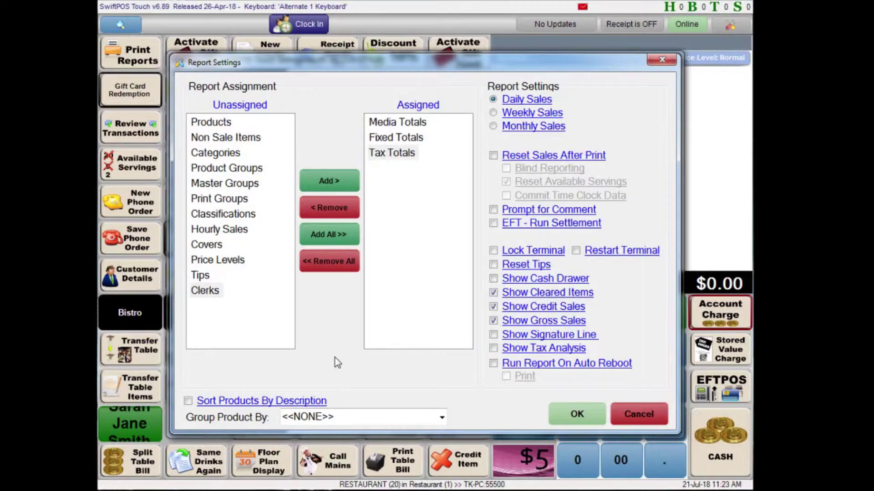
pyautogui.click(219, 292)
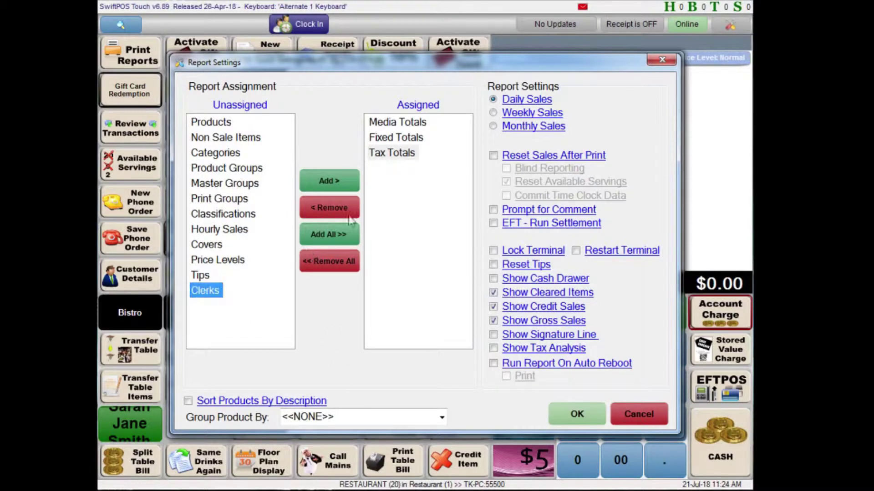
pyautogui.click(348, 180)
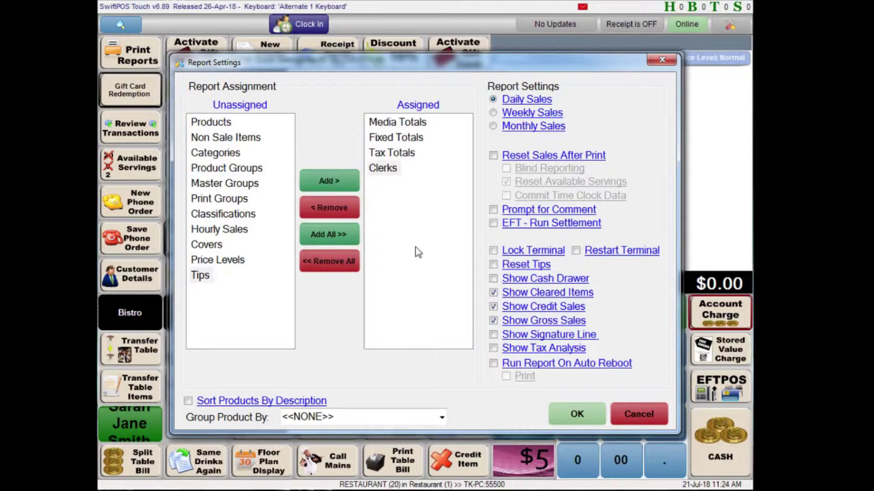
pyautogui.click(390, 170)
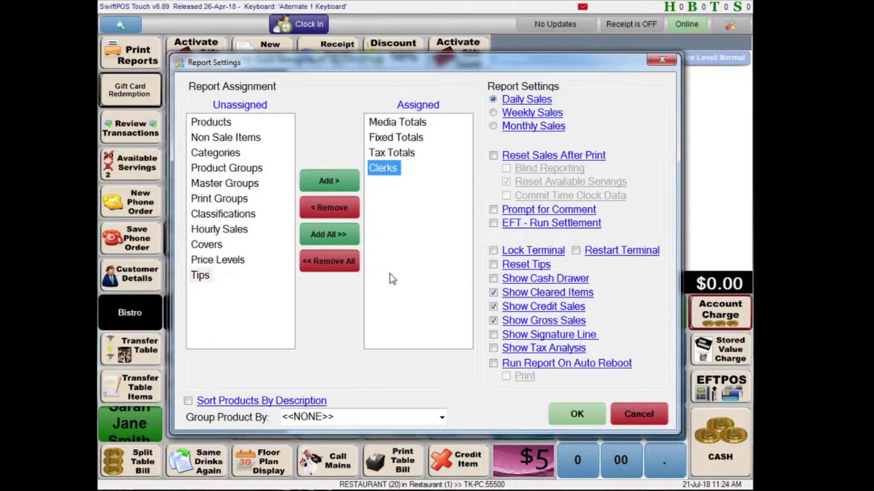
# - Add then remove Master Groups, and remove Clerks, leaving only Media, Fixed and Tax Totals
pyautogui.click(251, 185)
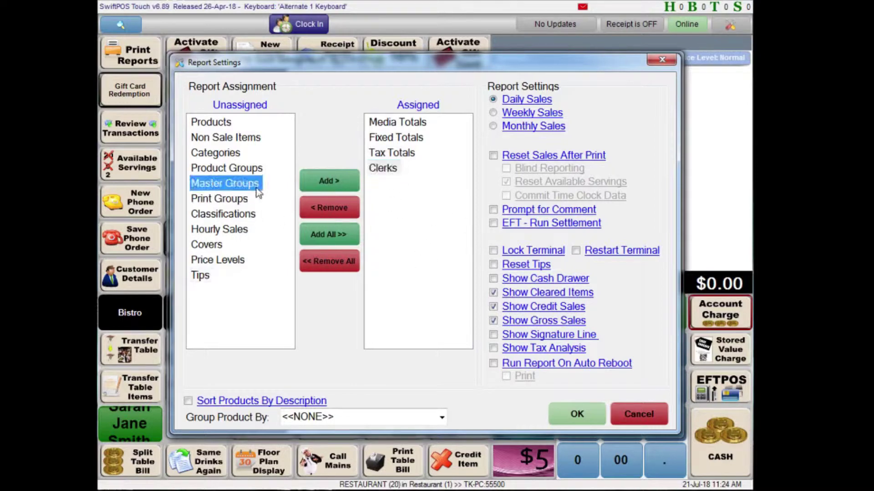
pyautogui.click(357, 184)
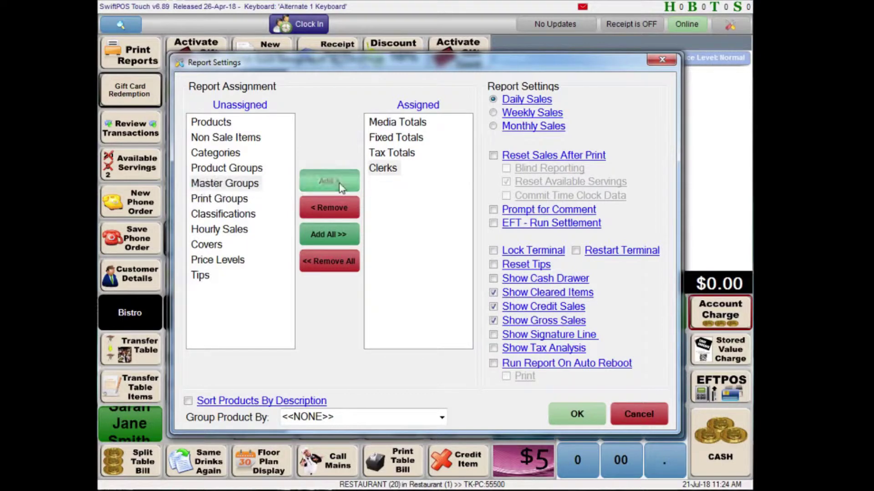
pyautogui.click(418, 187)
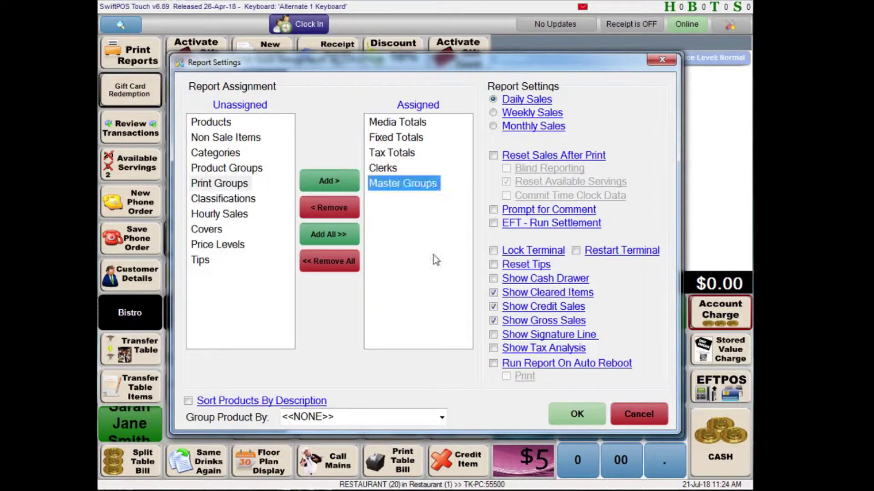
pyautogui.click(354, 215)
pyautogui.click(388, 169)
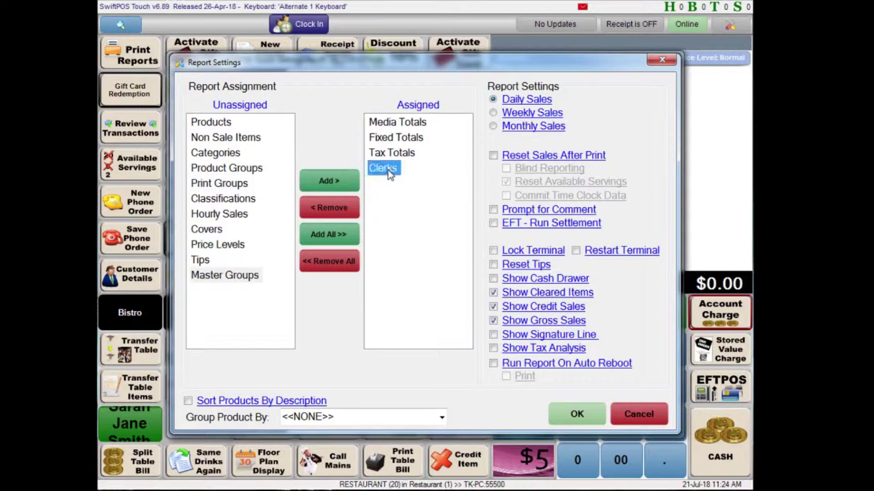
pyautogui.click(348, 215)
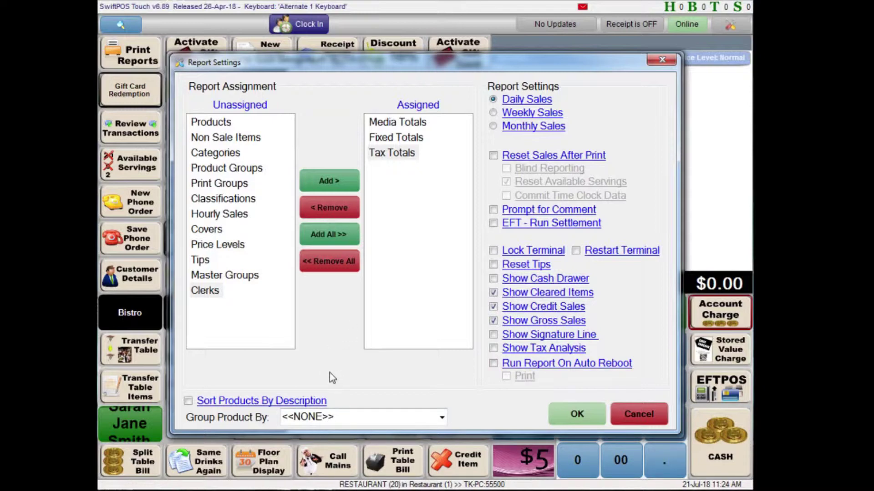
# - Save section settings and give the X Read (Daily) key a purple background and white text
pyautogui.click(581, 421)
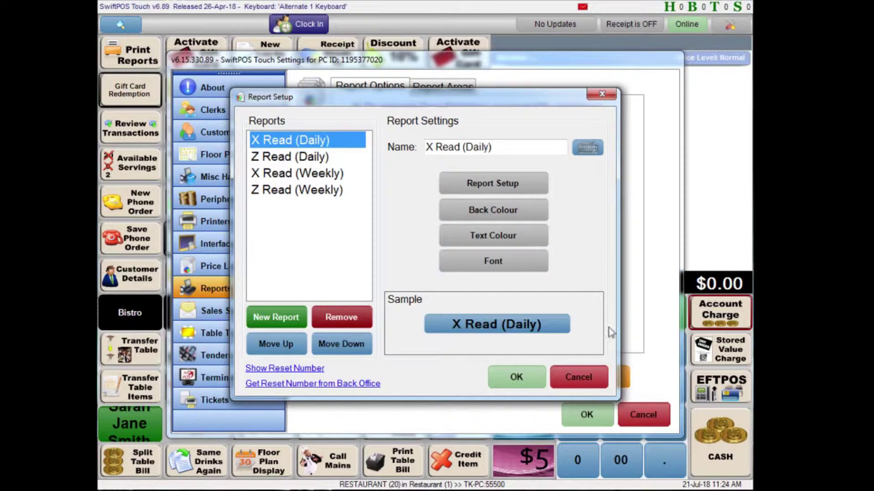
pyautogui.click(522, 213)
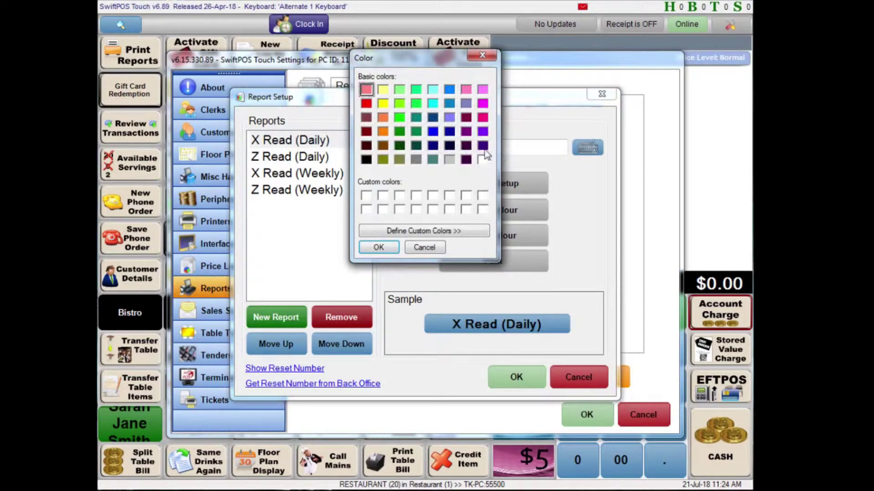
pyautogui.click(483, 146)
pyautogui.click(380, 247)
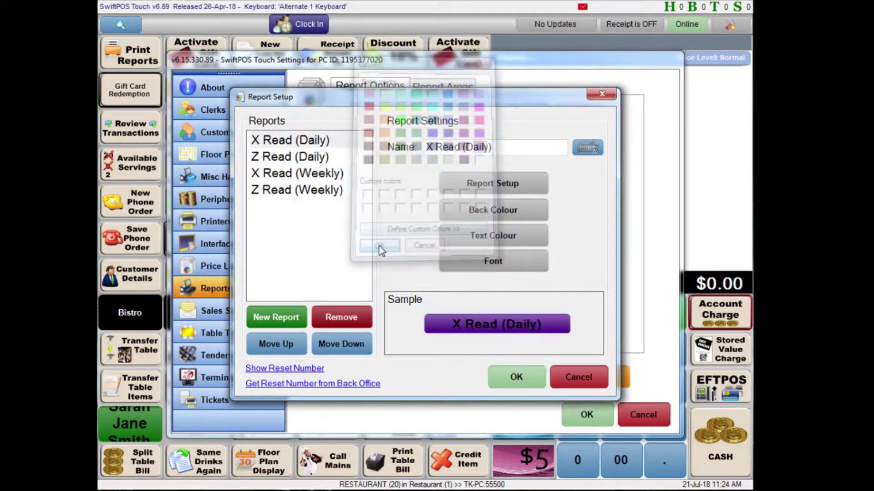
pyautogui.click(521, 239)
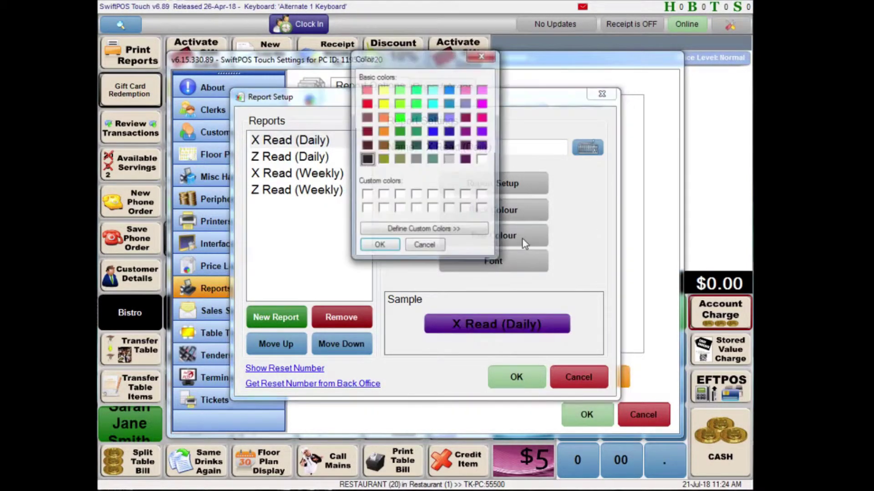
pyautogui.click(483, 160)
pyautogui.click(380, 248)
# - Check the key's font, keep it unchanged, and select Z Read (Daily)
pyautogui.click(484, 263)
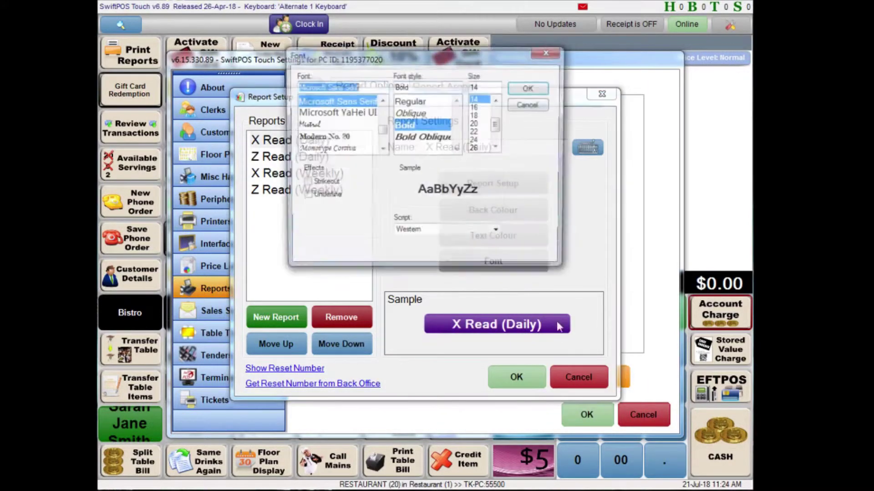
pyautogui.click(529, 87)
pyautogui.click(283, 157)
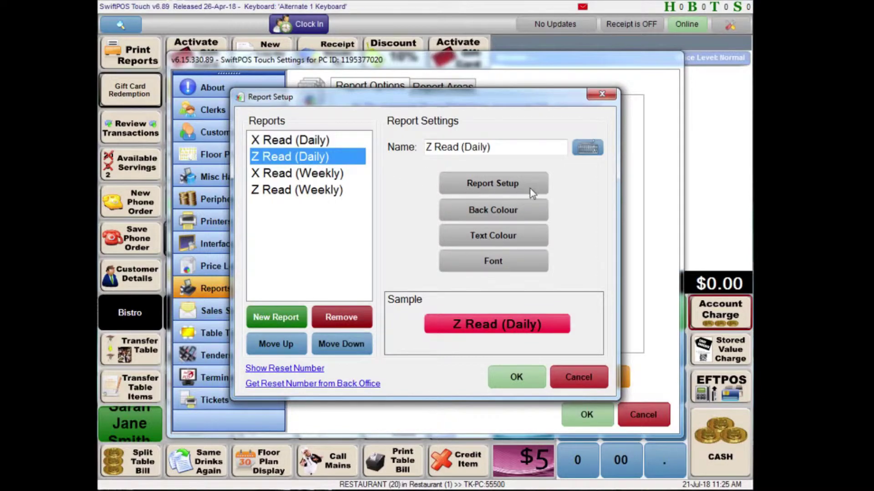
# - Open Z Read (Daily) Report Setup and review its assigned Clerks and totals sections
pyautogui.click(515, 187)
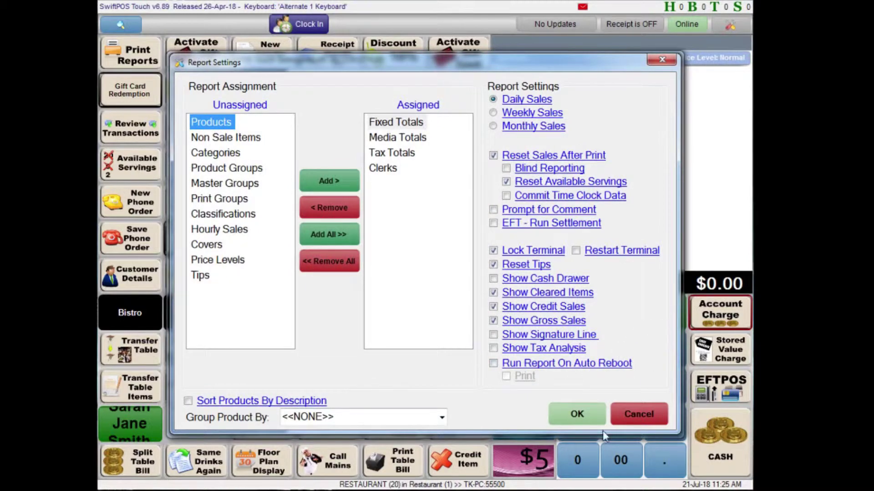
pyautogui.click(402, 171)
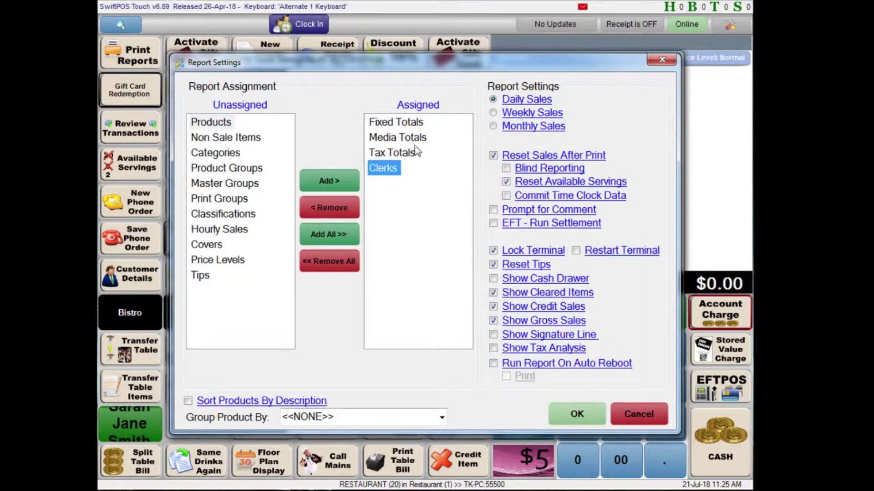
pyautogui.click(411, 151)
pyautogui.click(409, 138)
pyautogui.click(408, 129)
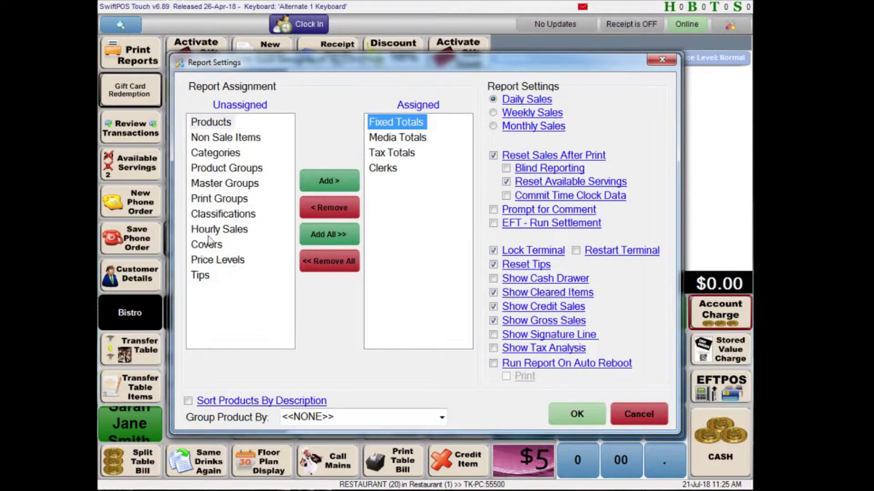
# - Assign Product Groups to Z Read (Daily) and recheck the assigned sections
pyautogui.click(219, 185)
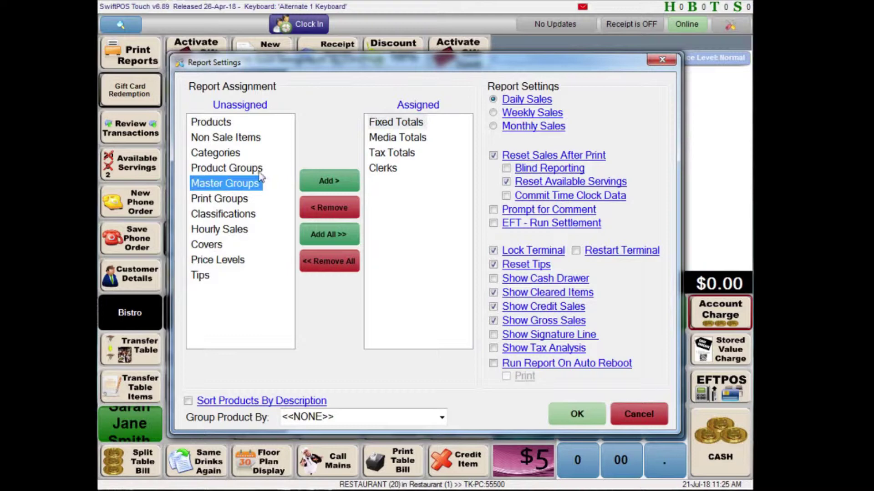
pyautogui.click(246, 169)
pyautogui.click(341, 181)
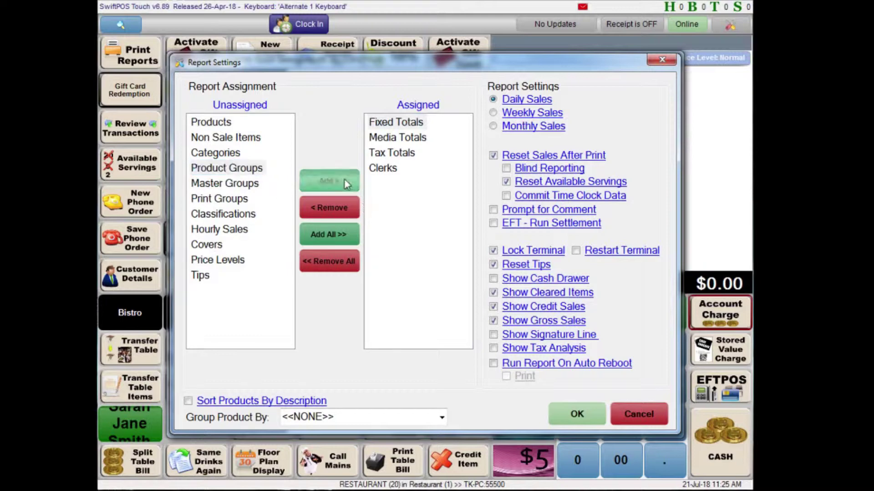
pyautogui.click(423, 226)
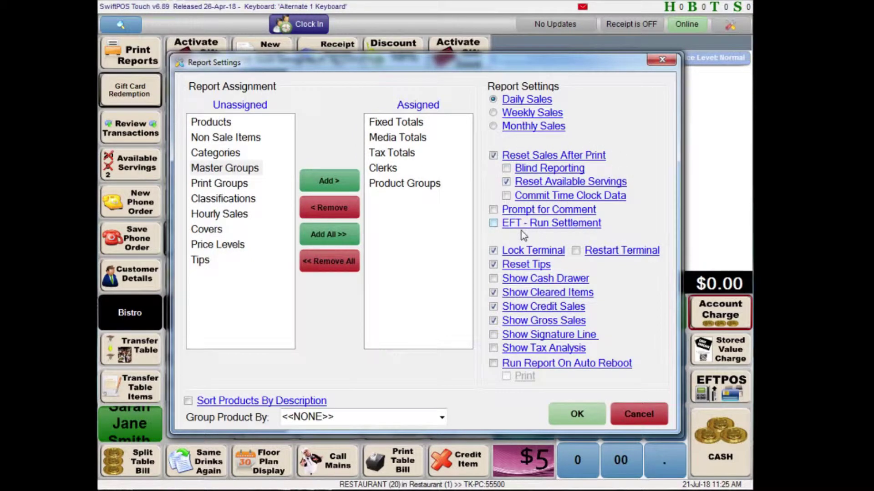
pyautogui.click(405, 127)
pyautogui.click(401, 141)
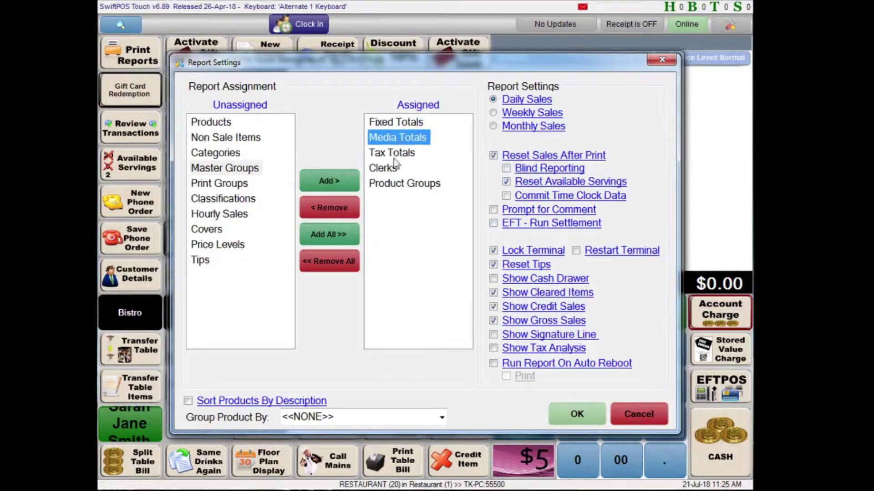
pyautogui.click(395, 155)
pyautogui.click(393, 169)
pyautogui.click(432, 186)
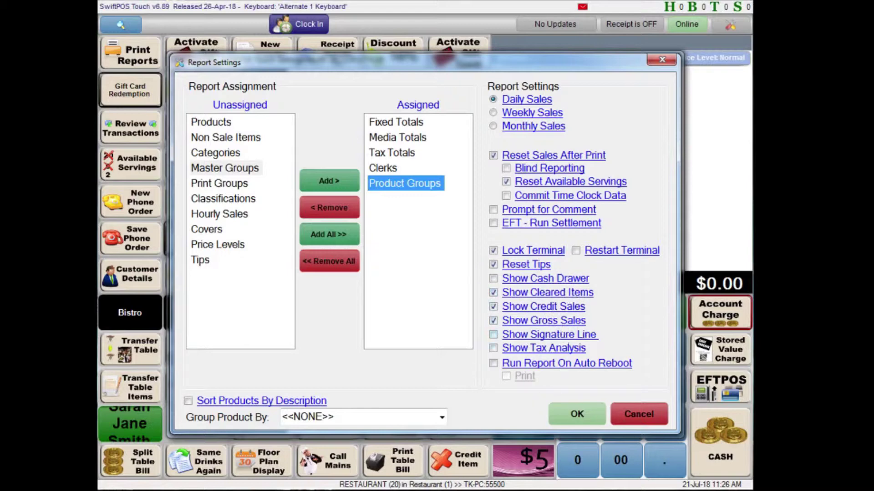
pyautogui.click(493, 335)
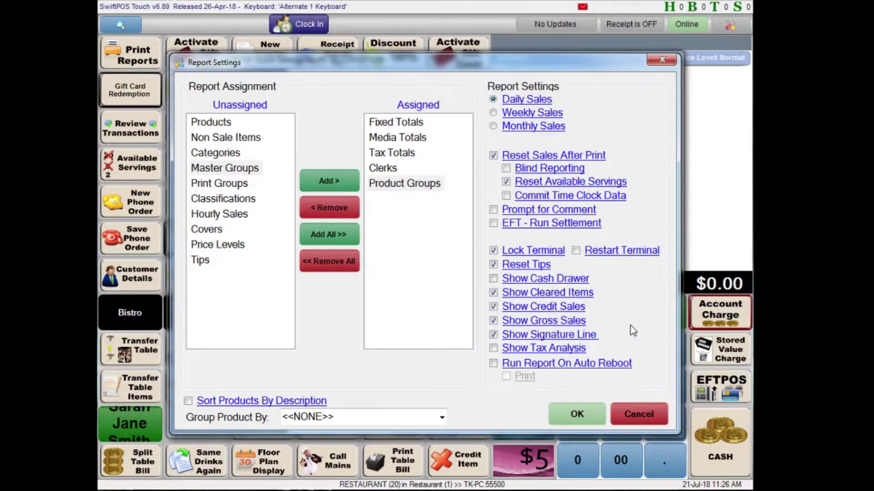
pyautogui.click(502, 339)
# - Save the Z Read (Daily) settings and select its name text without changing it
pyautogui.click(585, 412)
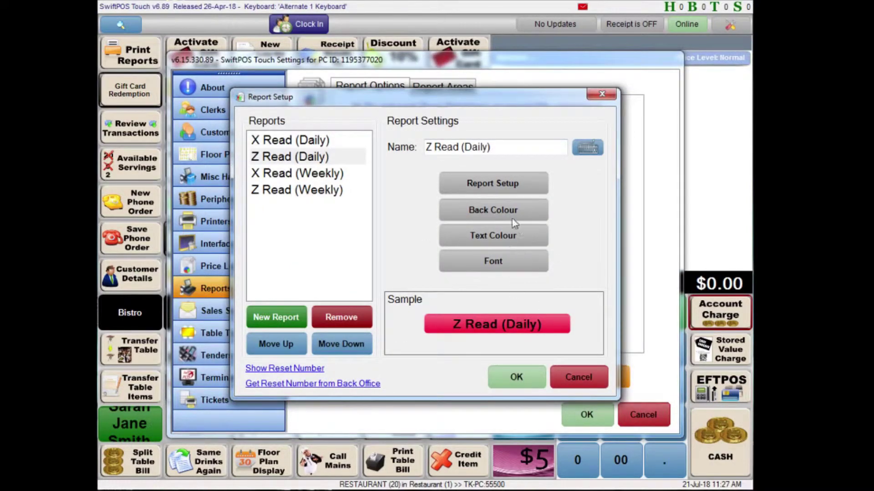
pyautogui.click(520, 149)
pyautogui.moveTo(490, 147); pyautogui.dragTo(432, 139)
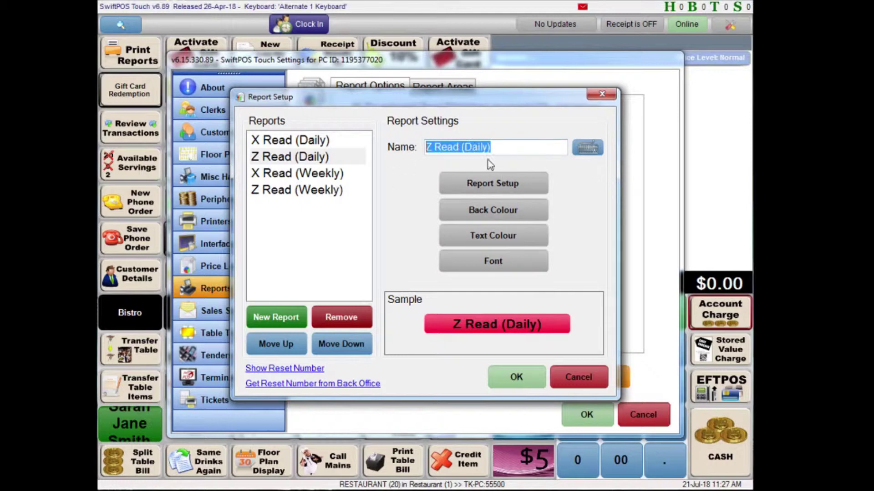
pyautogui.click(488, 148)
# - Browse the four reports and settle on Z Read (Weekly)
pyautogui.click(312, 175)
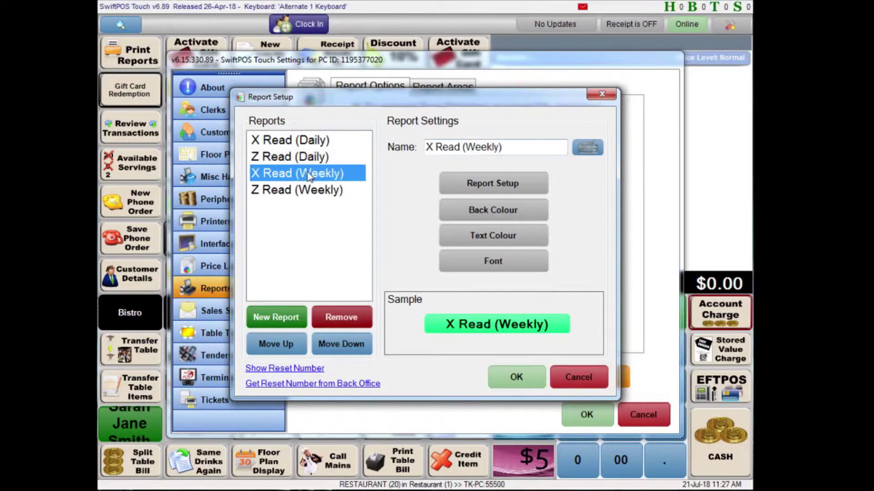
pyautogui.click(317, 193)
pyautogui.click(318, 174)
pyautogui.click(319, 156)
pyautogui.click(319, 140)
pyautogui.click(319, 173)
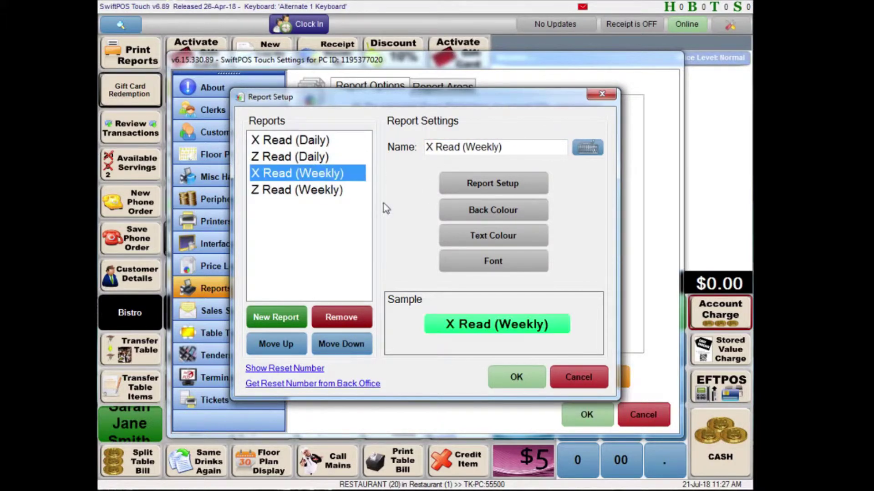
pyautogui.click(342, 193)
pyautogui.click(341, 177)
pyautogui.click(296, 196)
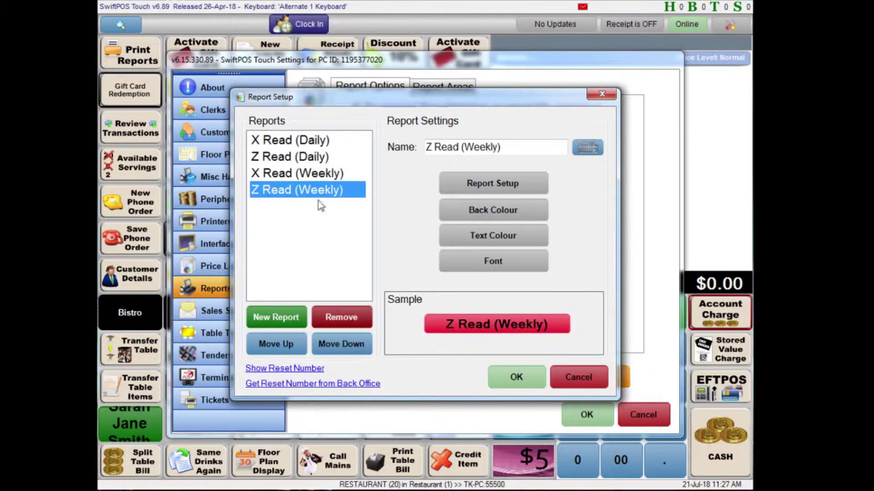
# - Review Z Read (Weekly) settings, cancel them unchanged, and confirm Report Setup with OK
pyautogui.click(490, 188)
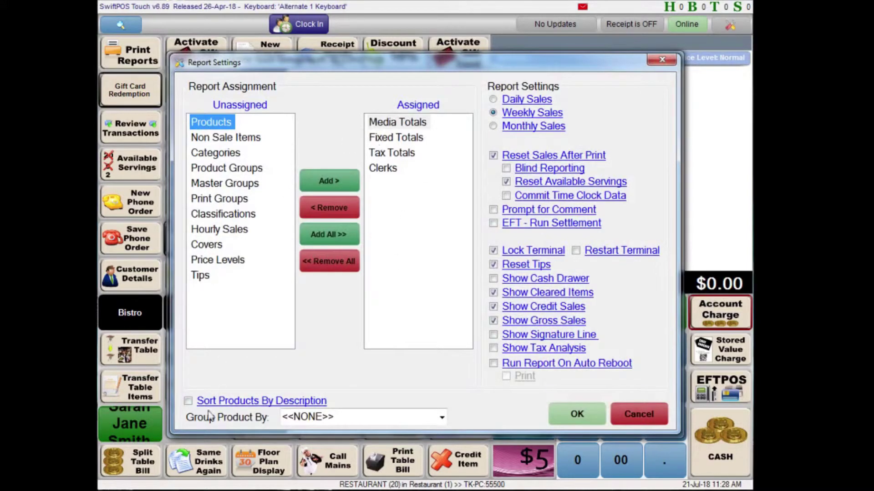
pyautogui.click(653, 417)
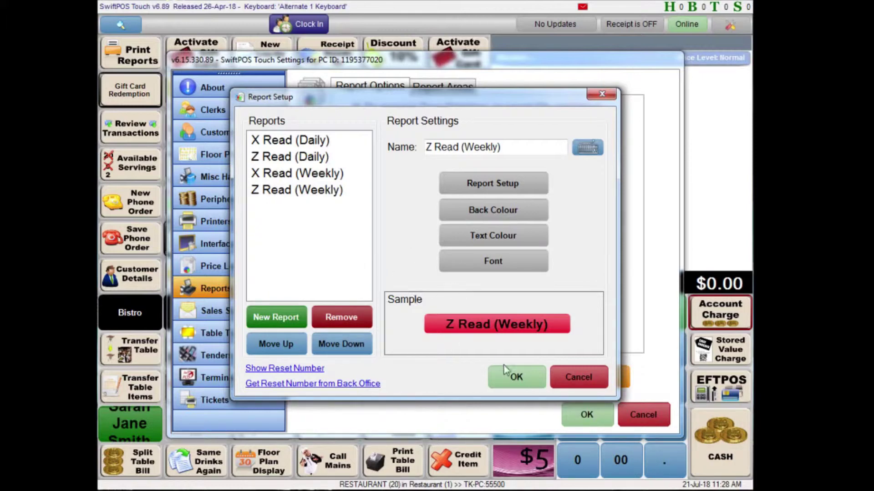
pyautogui.click(513, 376)
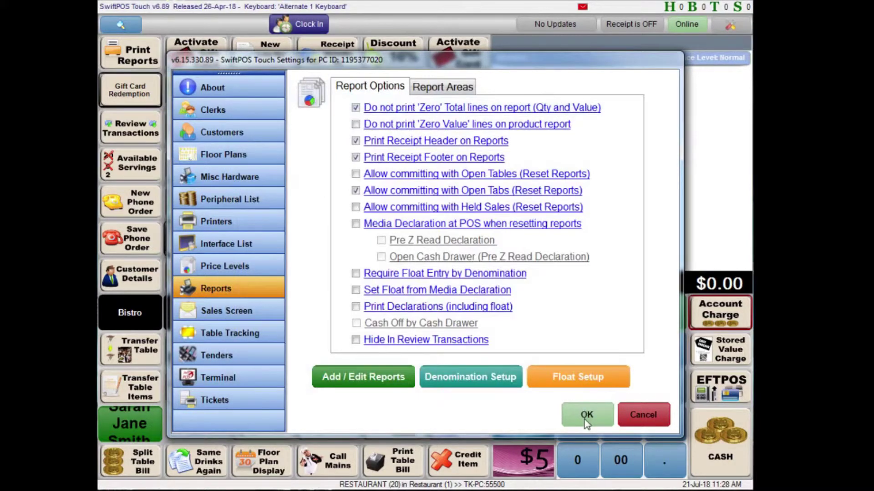
# - Close Terminal Settings and open Print Reports showing the X Read and Z Read reports
pyautogui.click(586, 415)
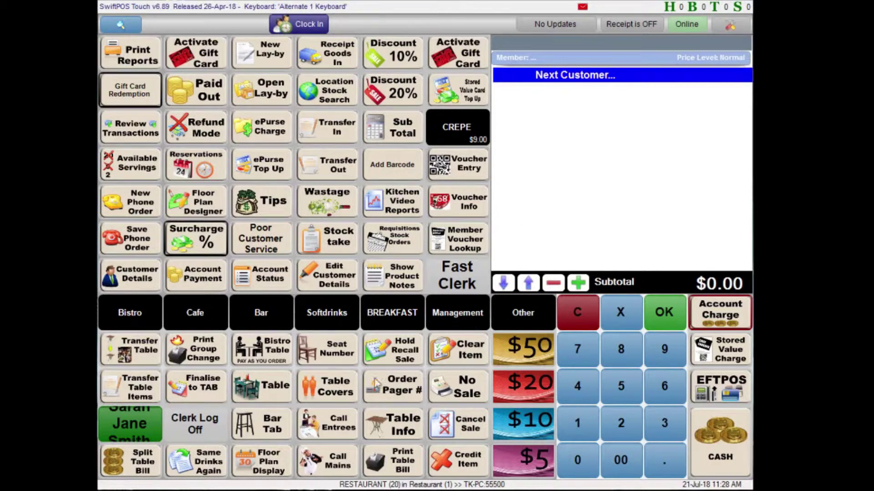
pyautogui.click(141, 52)
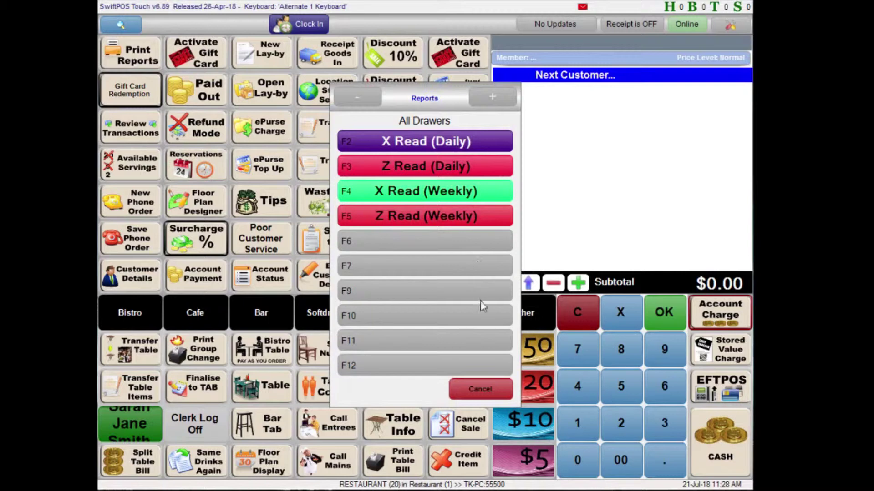
pyautogui.click(438, 144)
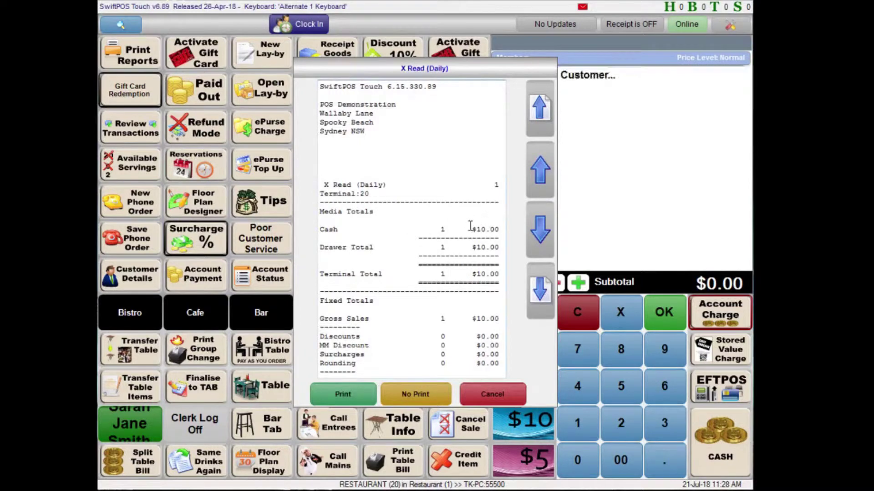
pyautogui.moveTo(470, 226); pyautogui.dragTo(495, 248)
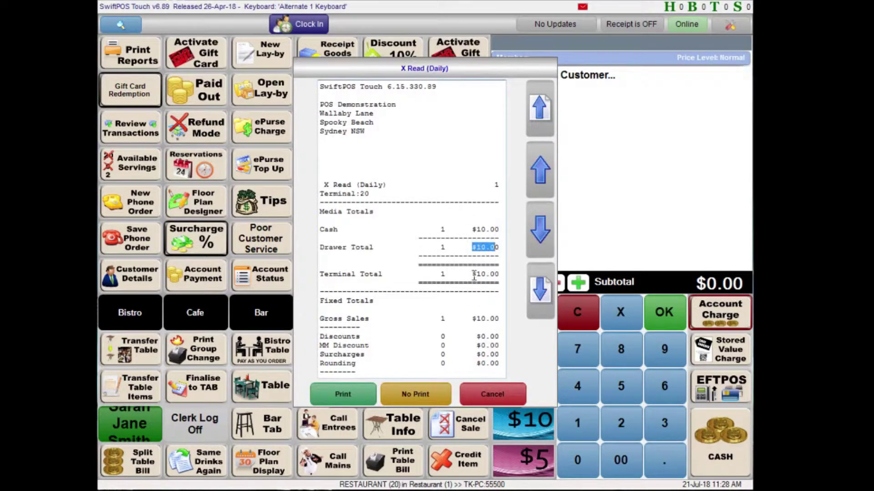
pyautogui.moveTo(473, 275); pyautogui.dragTo(498, 275)
pyautogui.moveTo(446, 337); pyautogui.dragTo(501, 318)
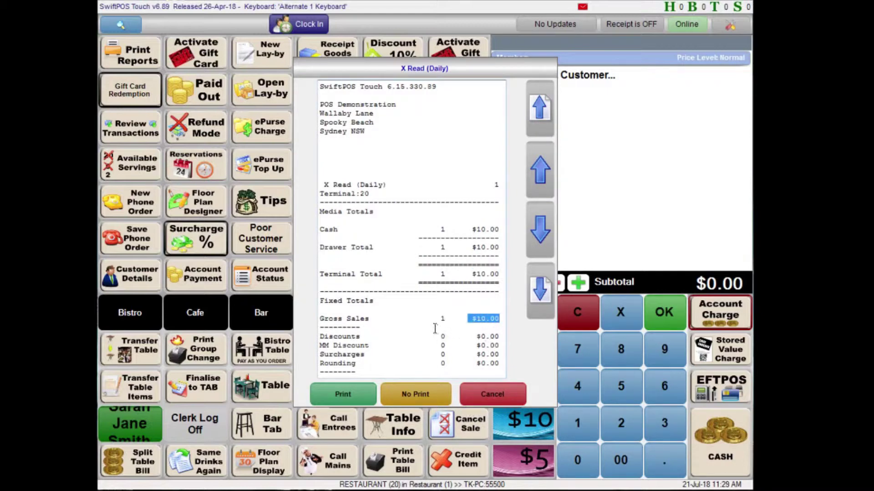
pyautogui.moveTo(472, 337); pyautogui.dragTo(490, 365)
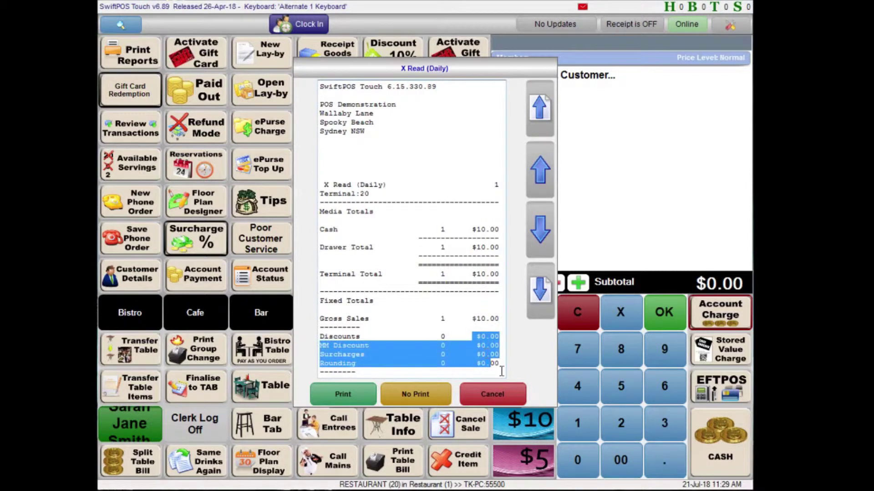
pyautogui.click(476, 364)
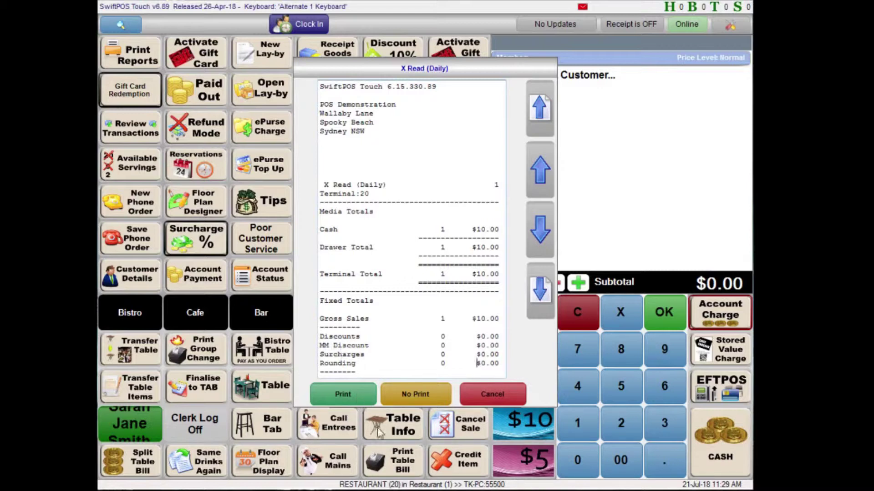
pyautogui.click(493, 393)
pyautogui.press('F1')
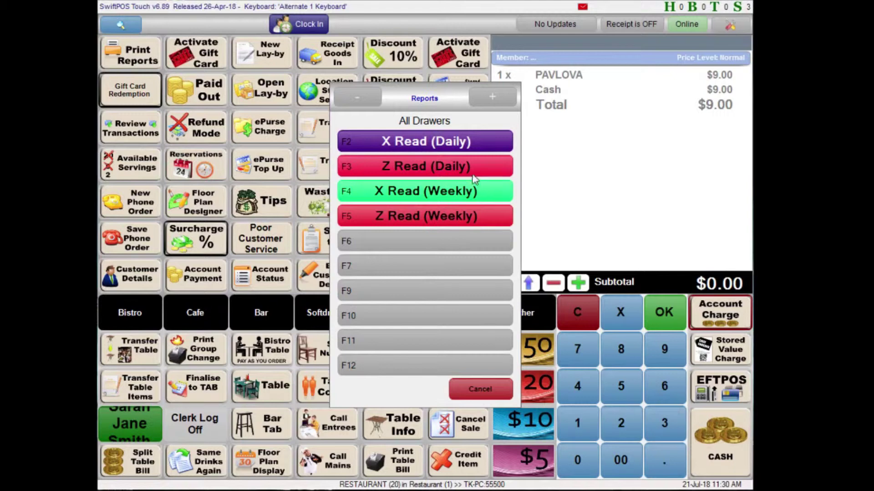
pyautogui.click(443, 170)
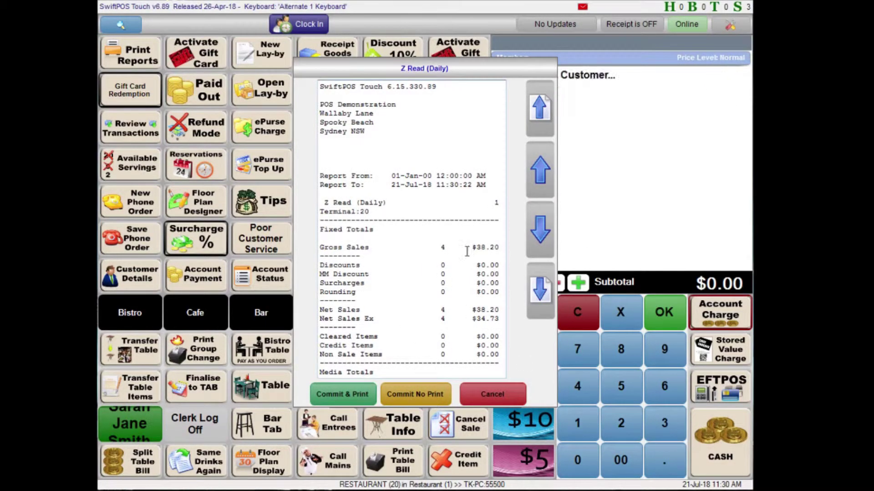
pyautogui.moveTo(462, 247); pyautogui.dragTo(499, 244)
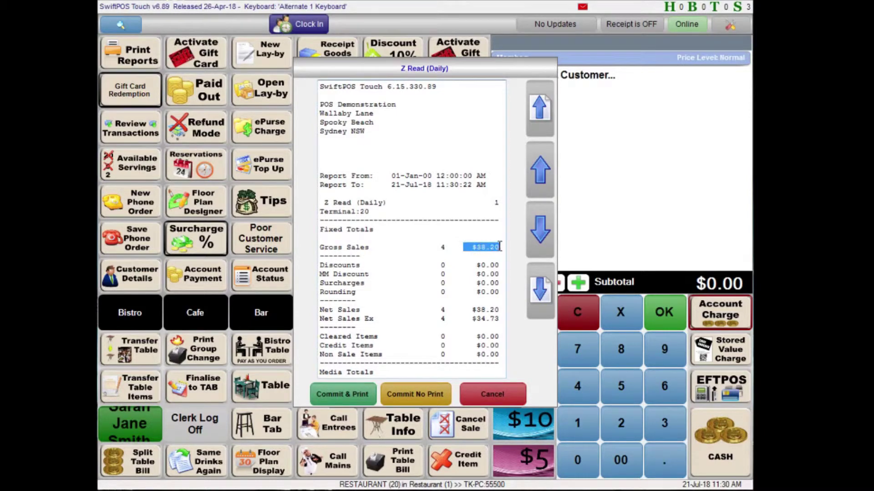
pyautogui.click(496, 265)
pyautogui.moveTo(436, 249); pyautogui.dragTo(447, 249)
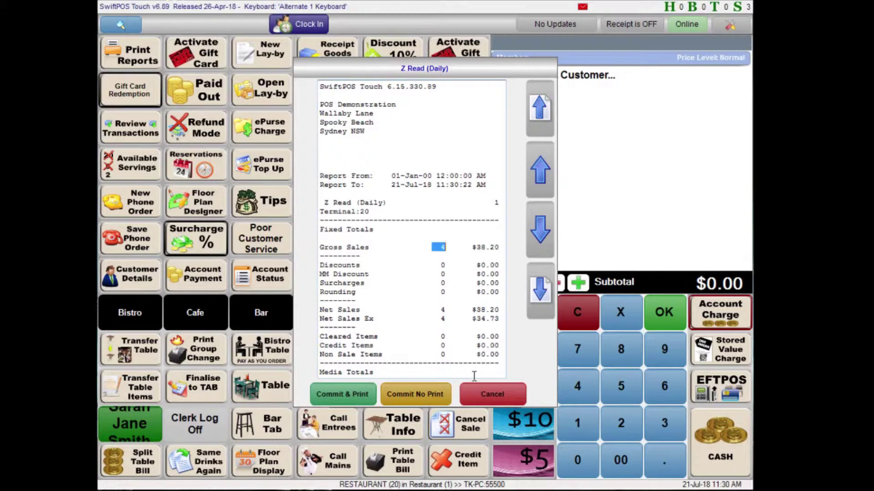
pyautogui.click(462, 328)
pyautogui.click(536, 300)
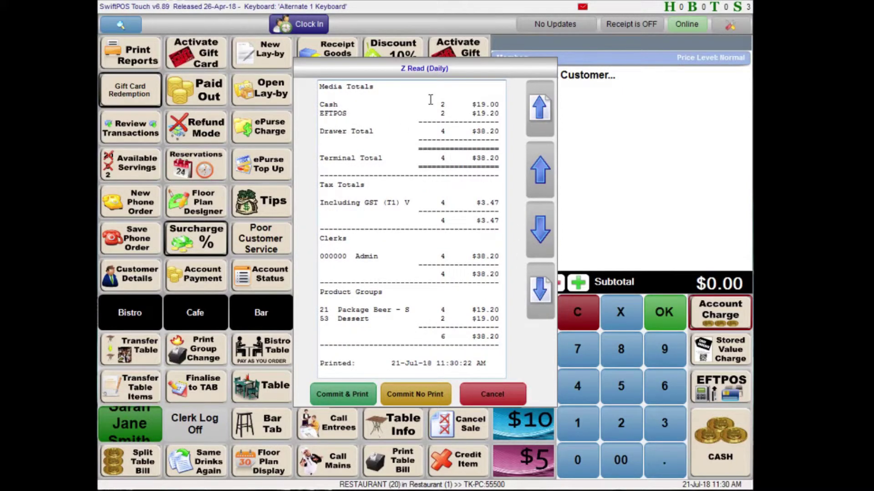
pyautogui.moveTo(429, 98); pyautogui.dragTo(495, 116)
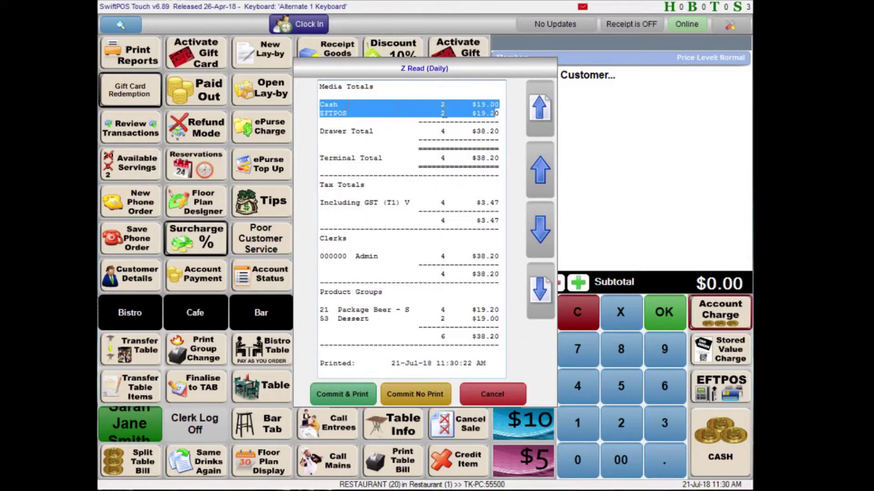
pyautogui.moveTo(469, 94); pyautogui.dragTo(496, 132)
pyautogui.click(456, 136)
pyautogui.click(462, 211)
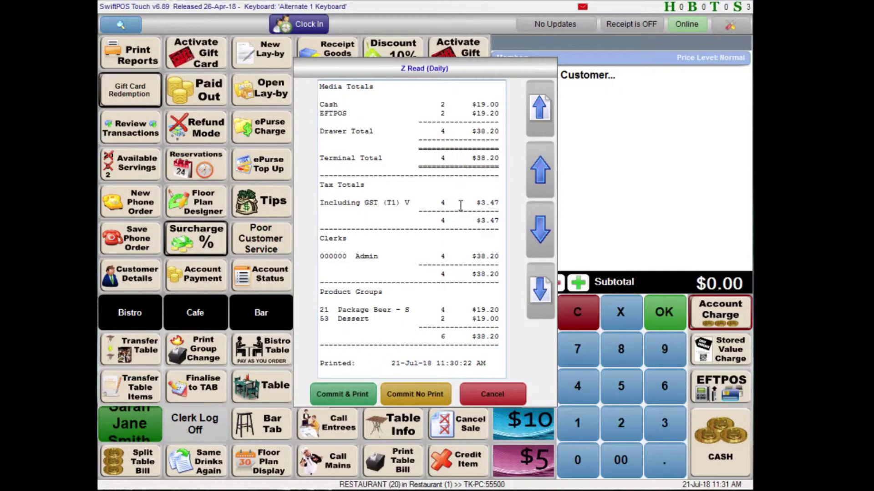
pyautogui.moveTo(455, 202); pyautogui.dragTo(497, 222)
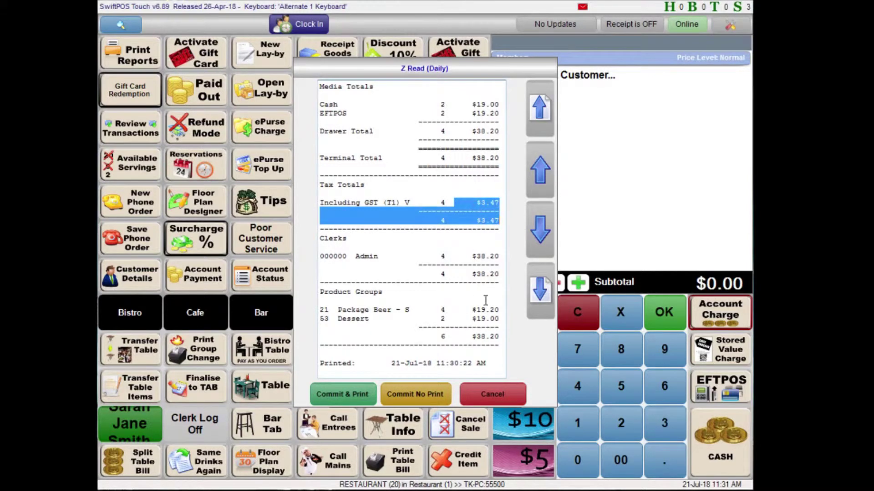
pyautogui.click(450, 296)
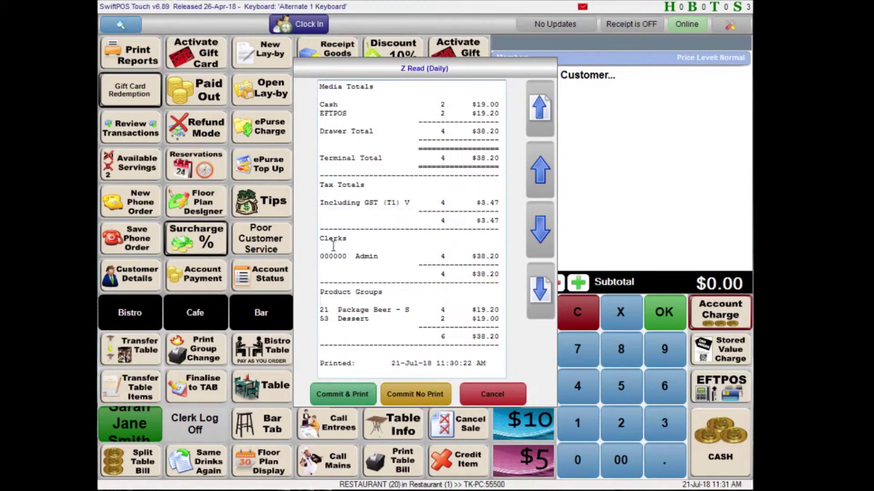
pyautogui.moveTo(324, 237); pyautogui.dragTo(369, 268)
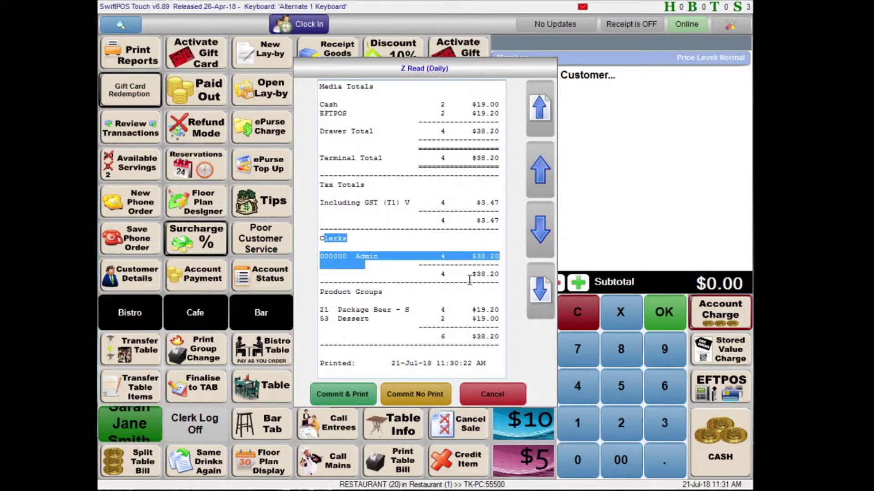
pyautogui.moveTo(469, 280); pyautogui.dragTo(409, 311)
pyautogui.click(372, 273)
pyautogui.moveTo(338, 257); pyautogui.dragTo(391, 256)
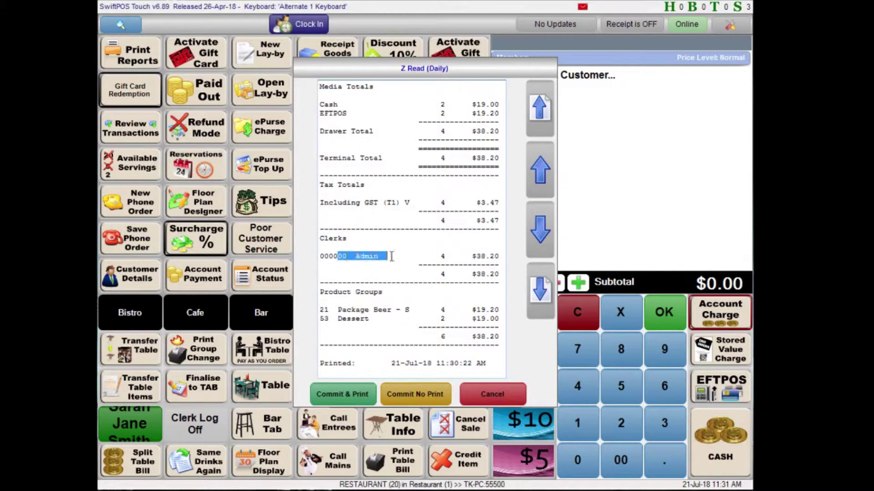
pyautogui.click(495, 255)
pyautogui.moveTo(463, 257); pyautogui.dragTo(495, 255)
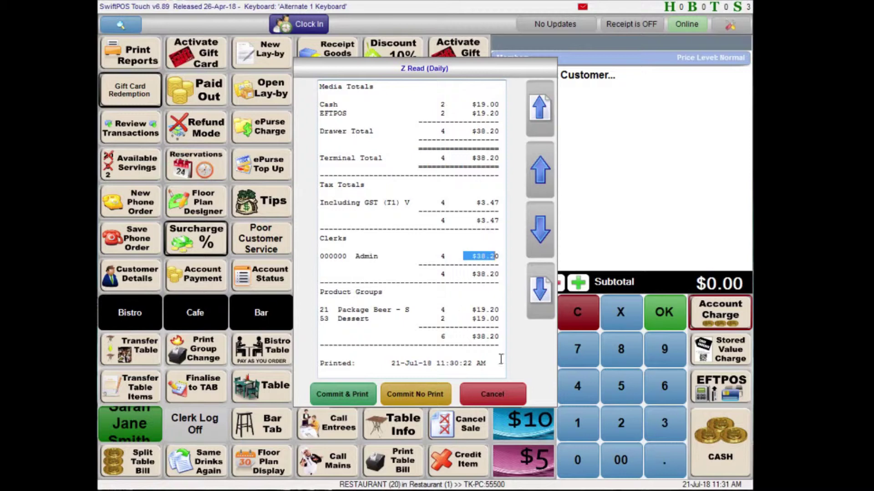
pyautogui.click(492, 320)
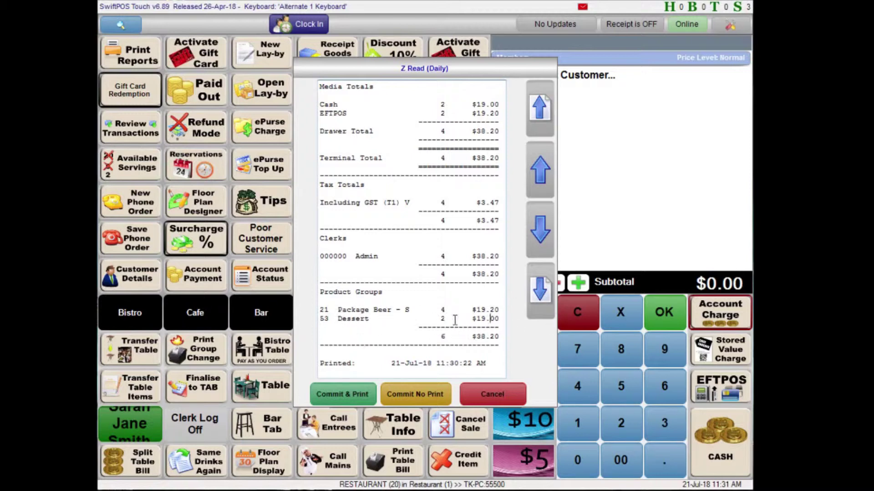
pyautogui.moveTo(342, 311); pyautogui.dragTo(359, 321)
pyautogui.click(473, 319)
pyautogui.moveTo(454, 319); pyautogui.dragTo(495, 318)
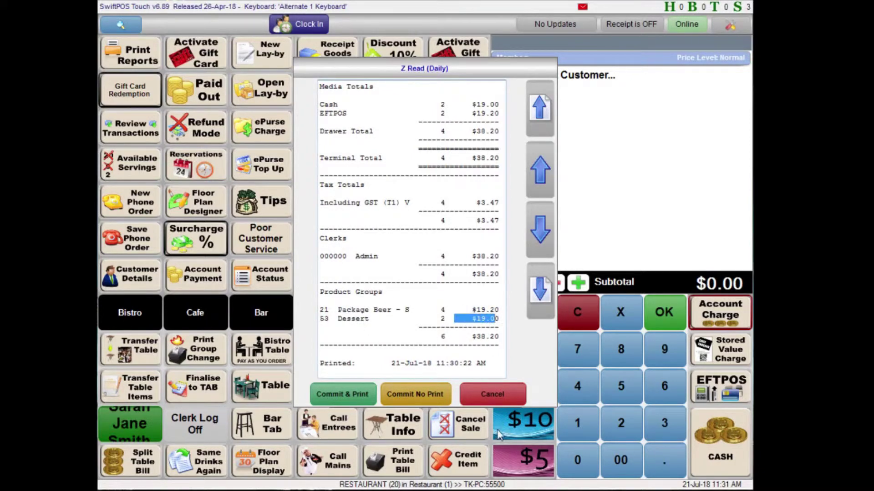
pyautogui.click(495, 369)
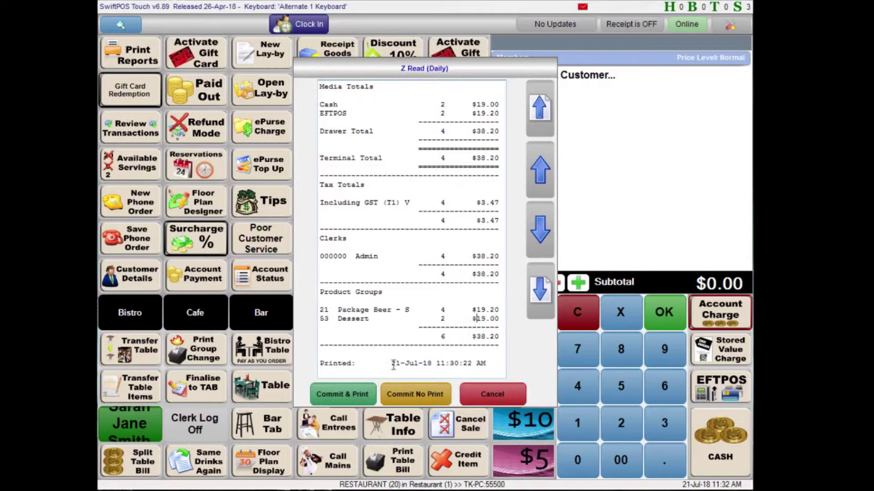
pyautogui.moveTo(389, 364); pyautogui.dragTo(477, 368)
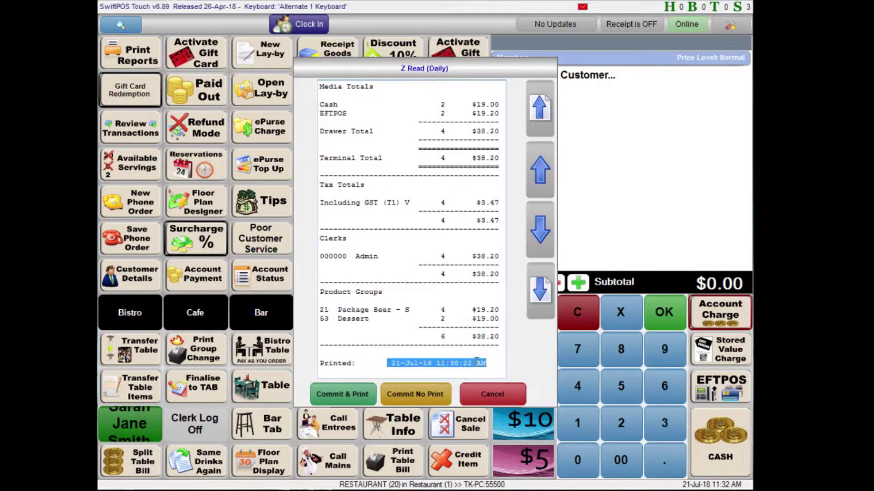
pyautogui.click(477, 363)
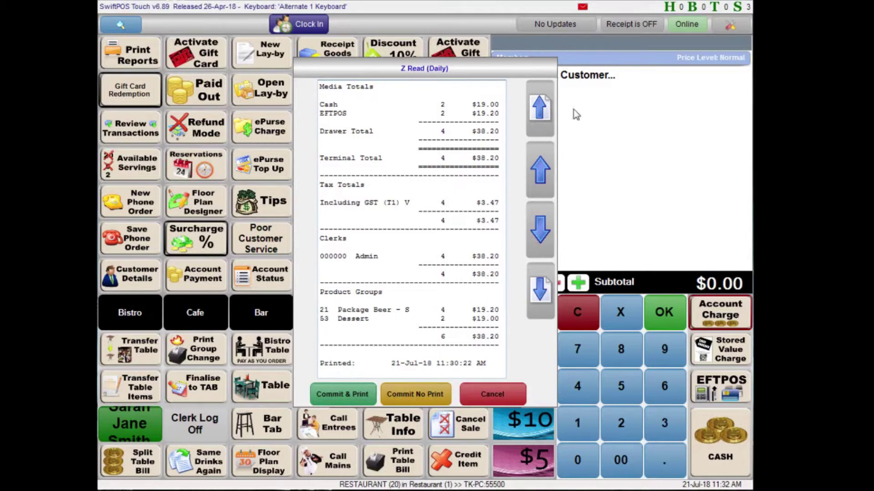
pyautogui.click(546, 111)
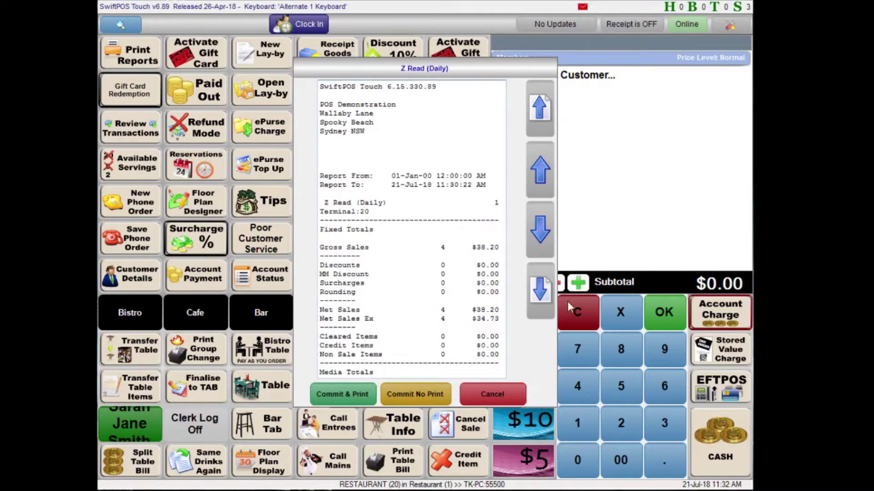
pyautogui.click(540, 291)
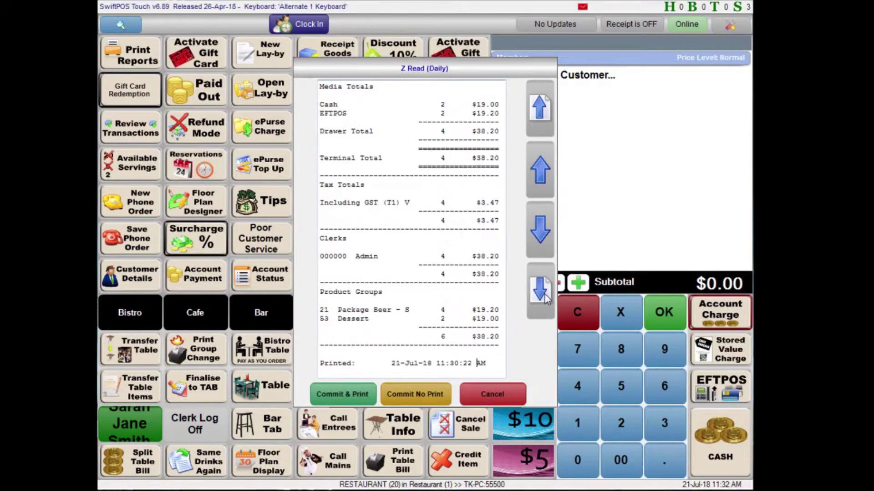
# - Page to the end of the Z Read and answer Yes to unlock the terminal
pyautogui.click(540, 292)
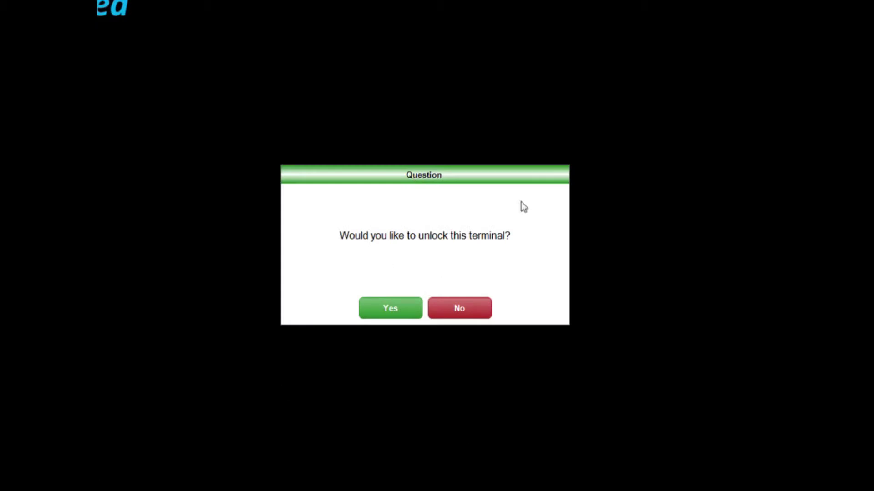
pyautogui.click(406, 310)
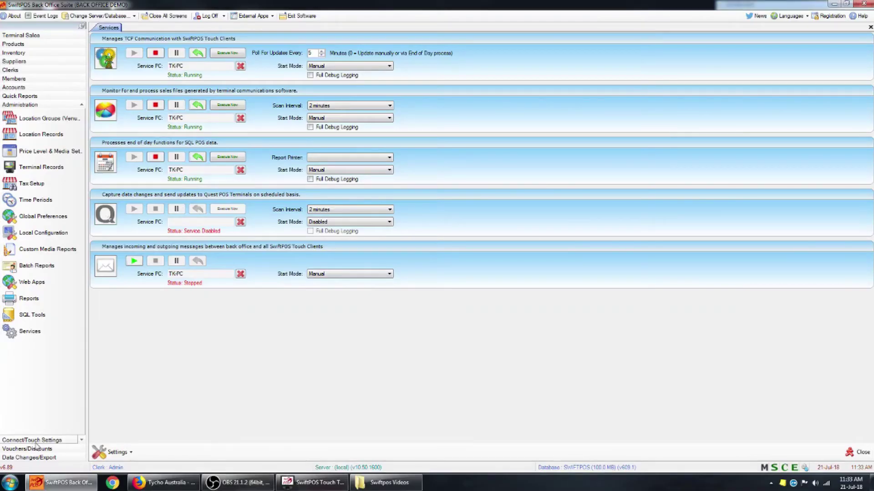
# - Open the Alternate 1 Keyboard layout from ConnectTouch Settings > Keyboards in the Layout Designer
pyautogui.click(36, 444)
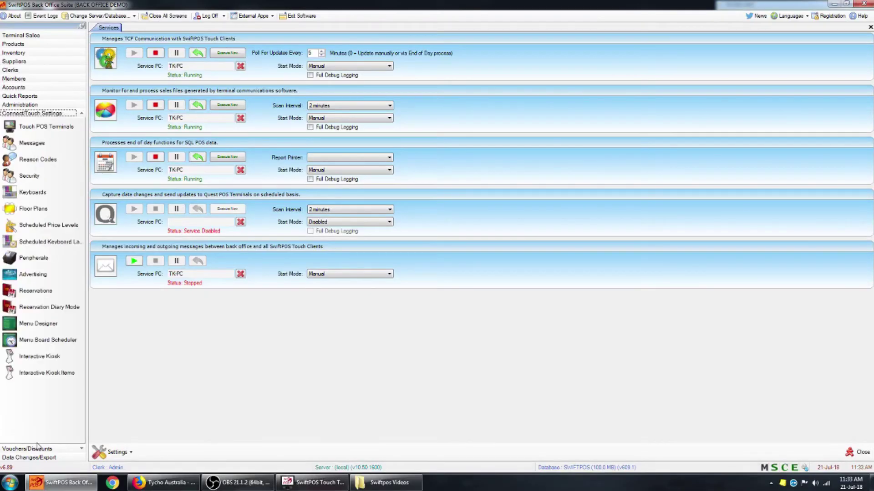
pyautogui.click(34, 193)
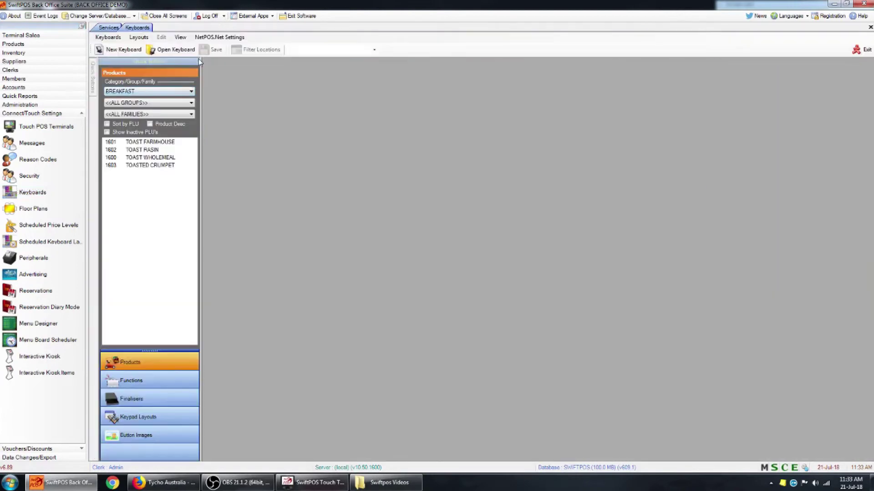
pyautogui.click(188, 50)
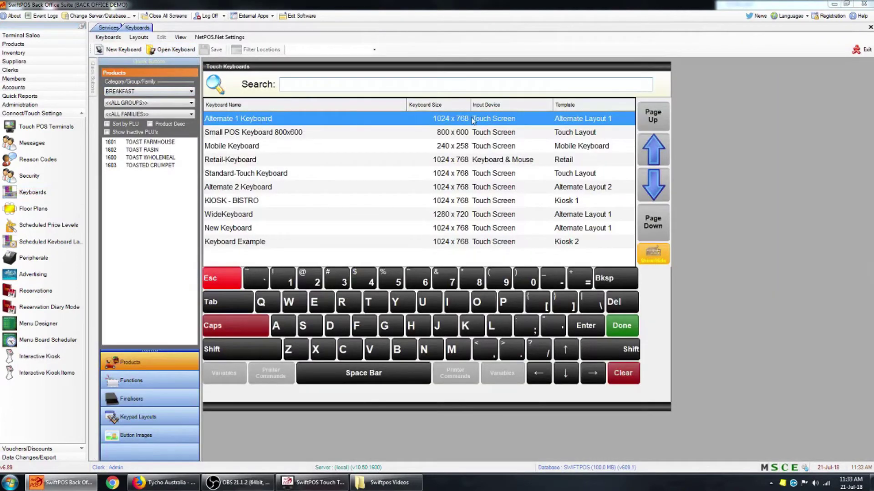
pyautogui.doubleClick(304, 119)
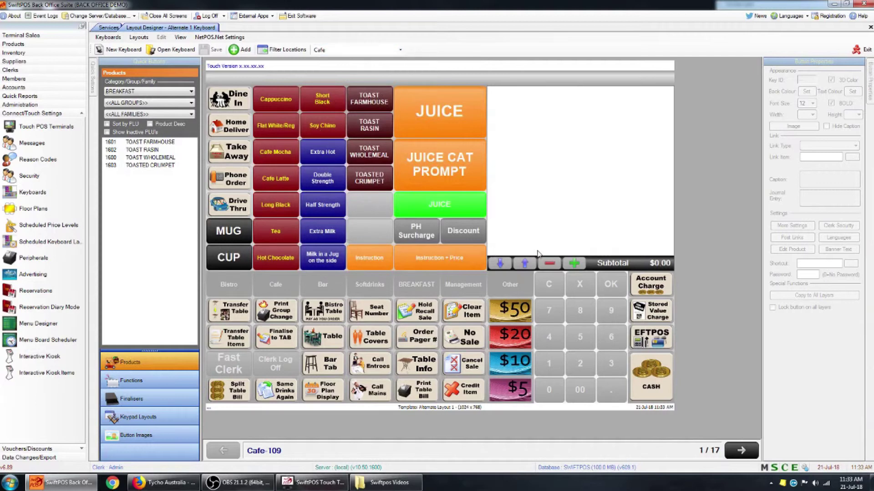
# - Filter the keyboard locations to show the Management layout and inspect its Print Reports key
pyautogui.click(381, 50)
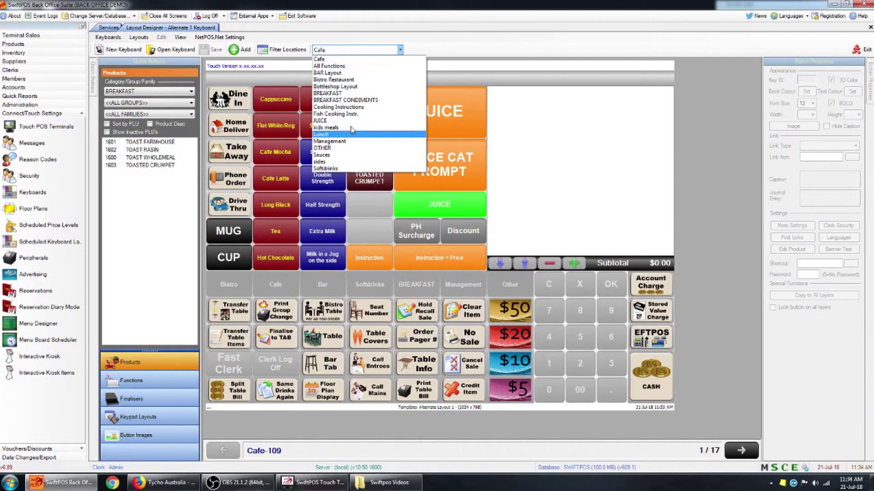
pyautogui.click(347, 141)
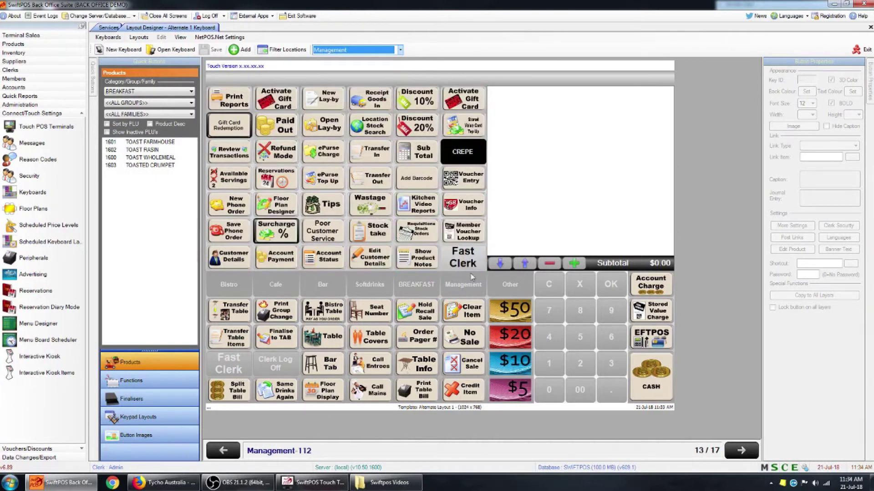
pyautogui.click(246, 104)
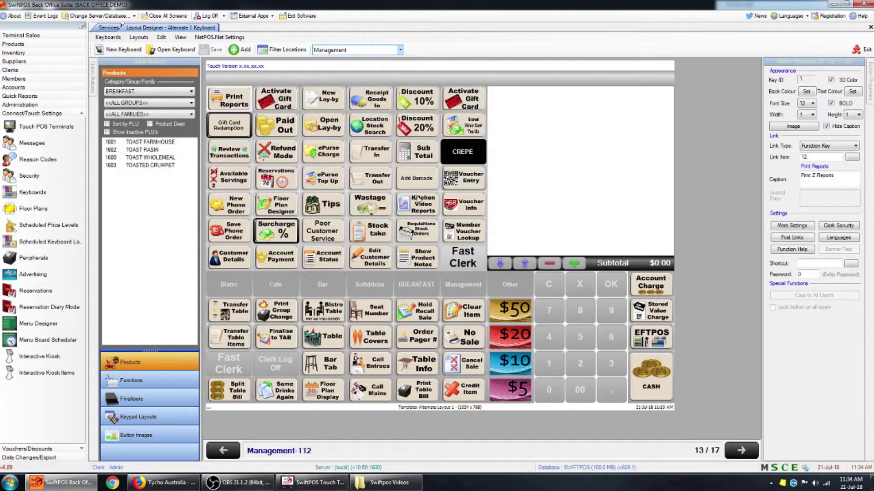
# - Delete the Requisitions, Member Voucher Lookup, Show Product Notes and Fast Clerk keys
pyautogui.click(417, 229)
pyautogui.press('Delete')
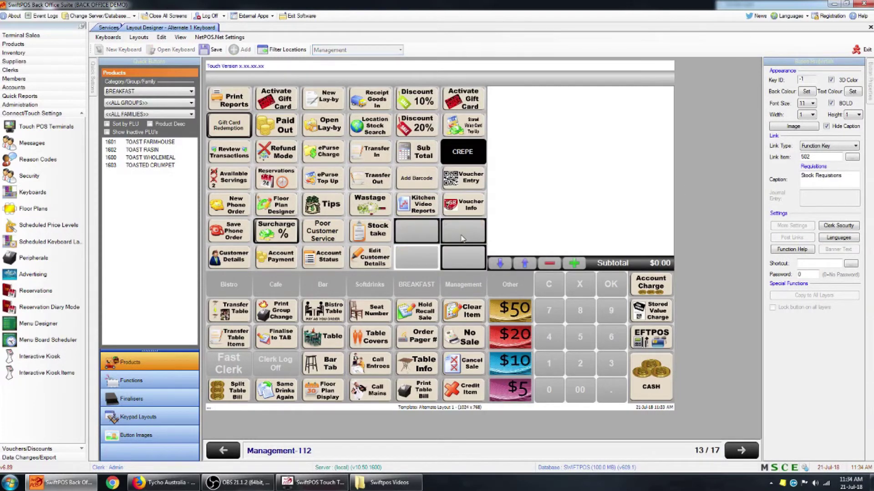
pyautogui.click(423, 240)
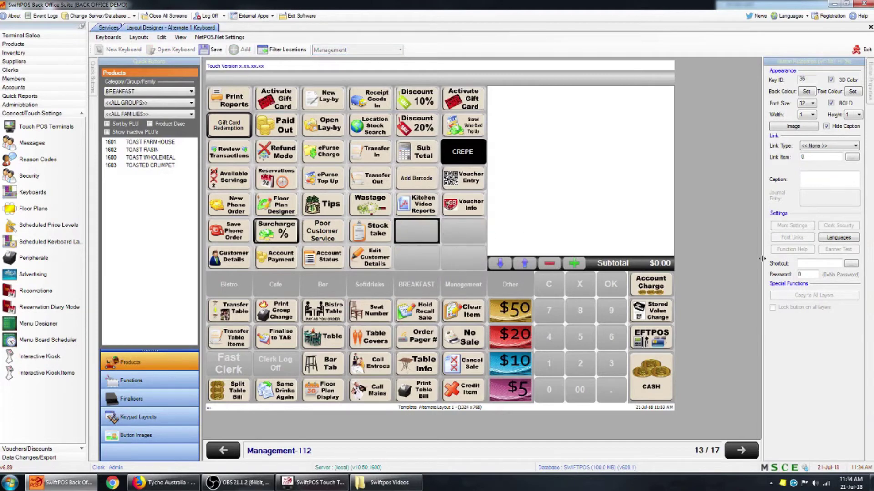
# - Make the empty key beside Stock take a Function Key linked to Print Reports, found by searching 'repo'
pyautogui.click(836, 147)
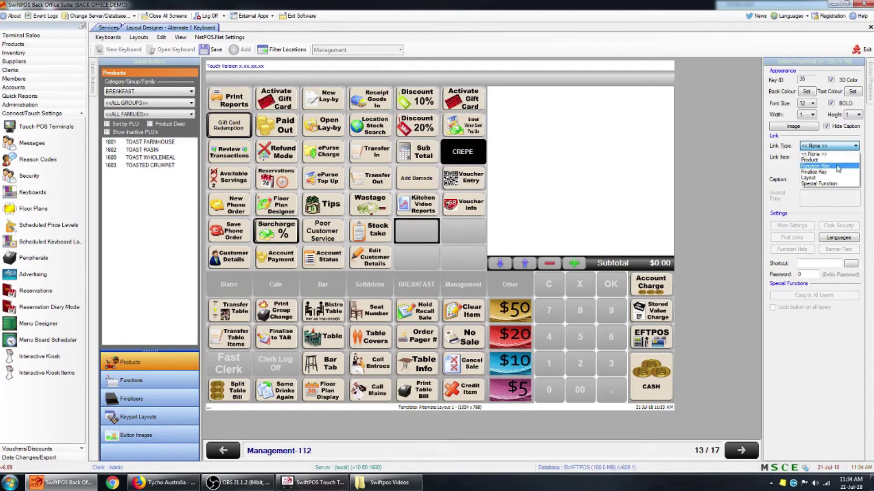
pyautogui.click(837, 166)
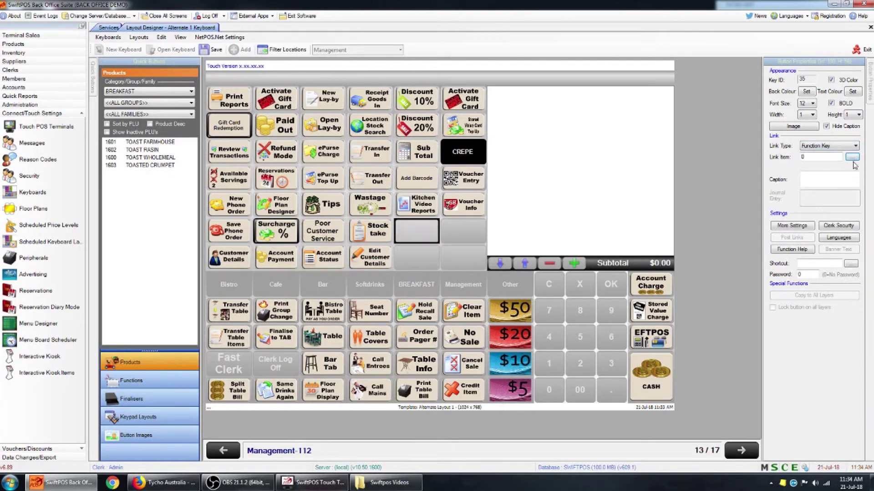
pyautogui.click(856, 158)
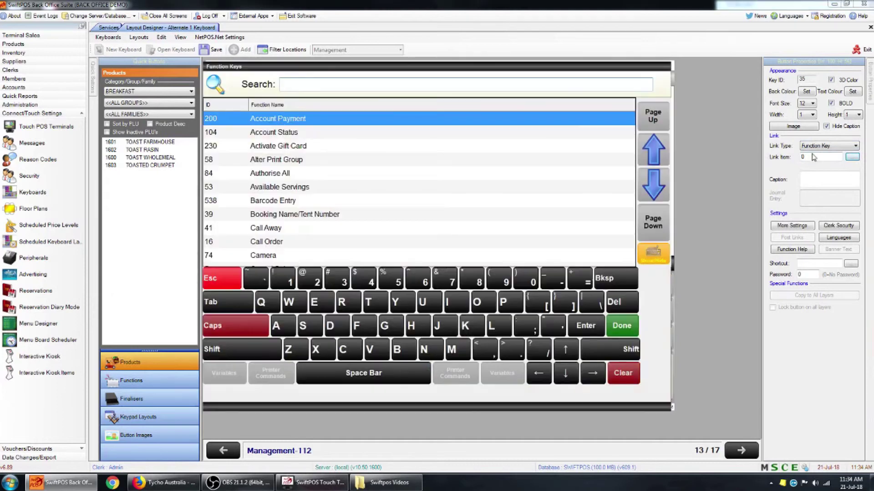
pyautogui.write('report')
pyautogui.press('Return')
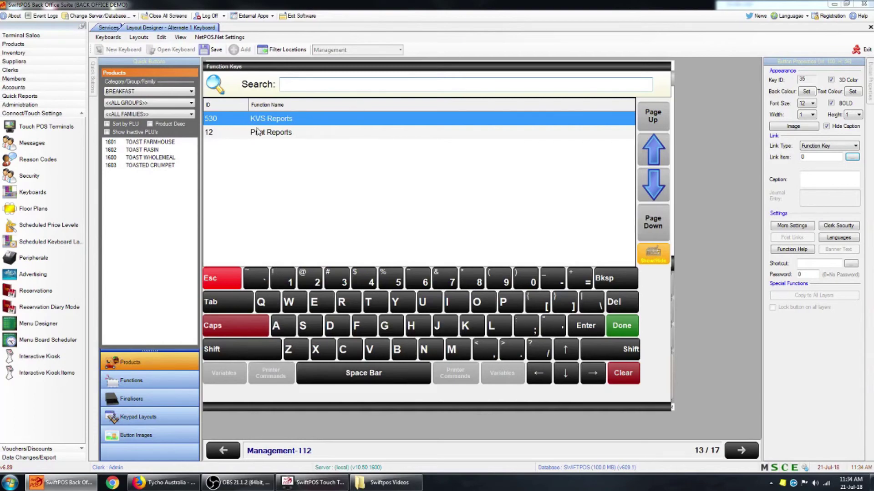
pyautogui.doubleClick(288, 133)
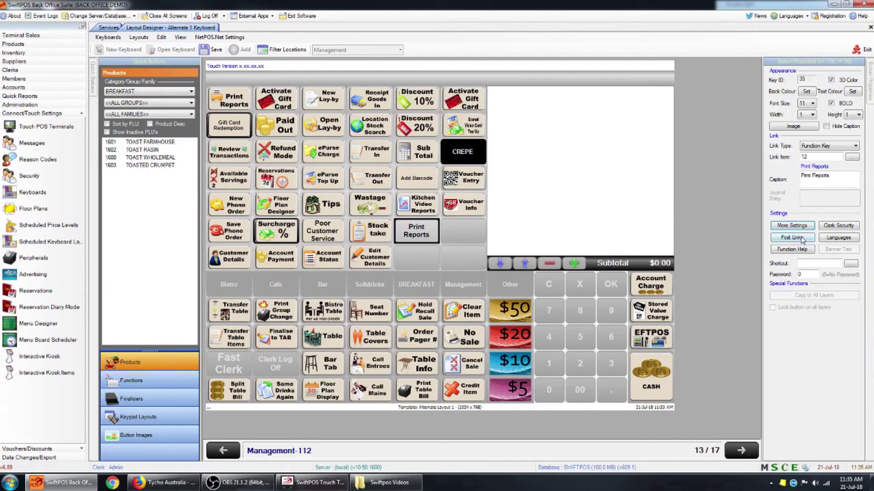
pyautogui.click(806, 224)
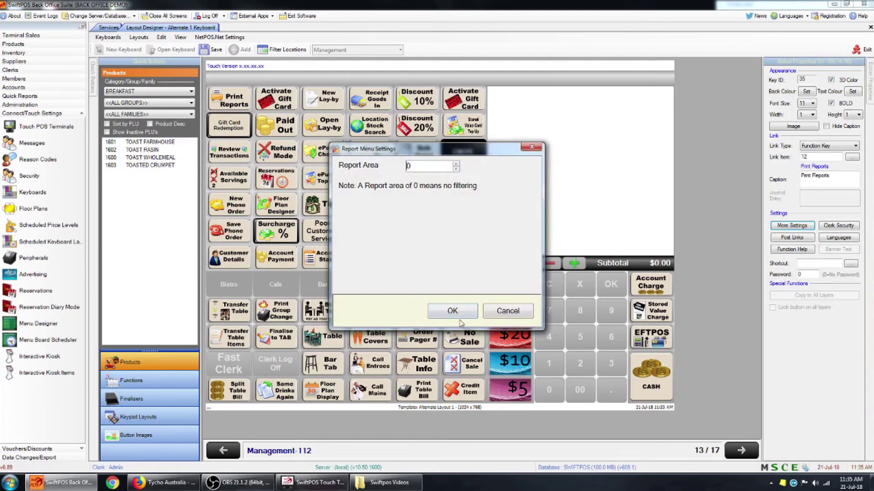
pyautogui.click(475, 311)
pyautogui.click(463, 261)
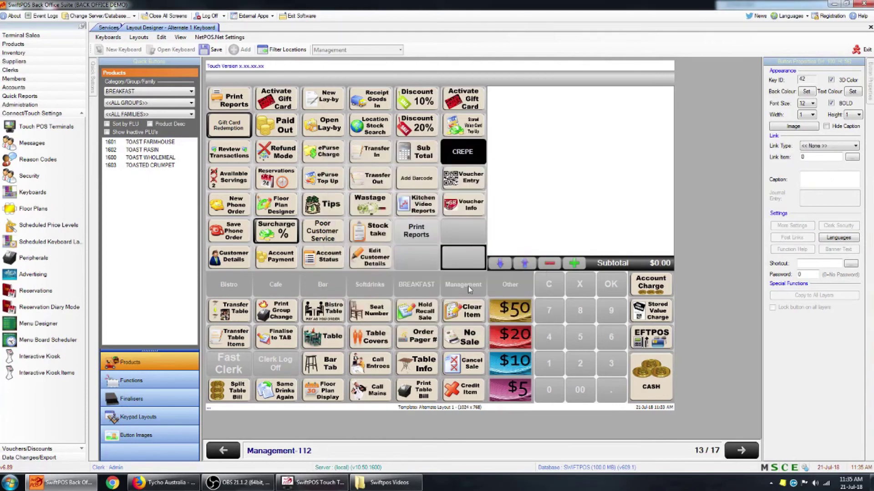